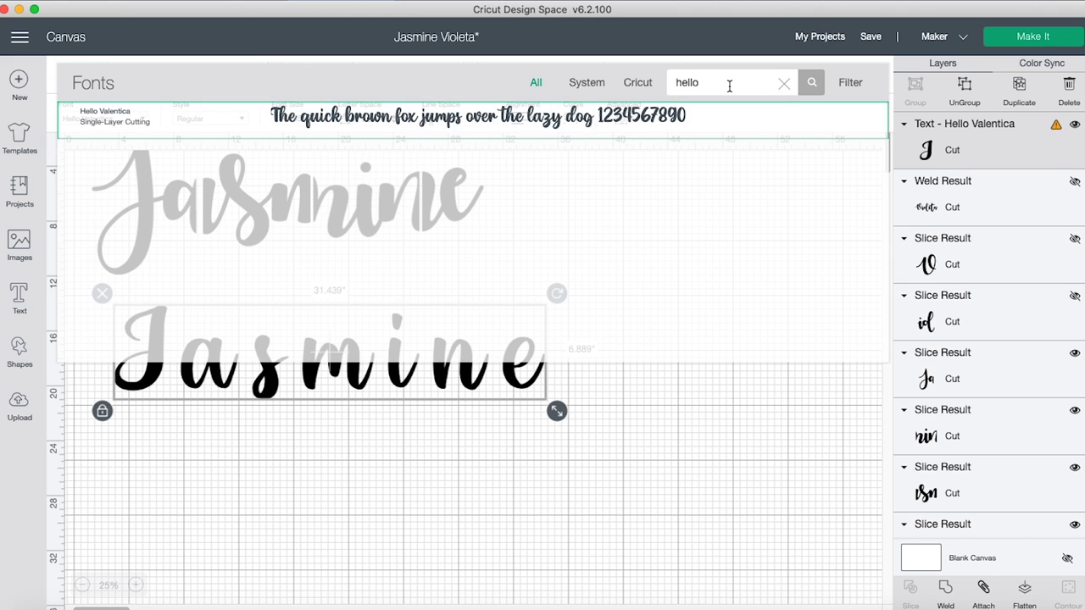
# - Change the lower name text's font to Autumn in November and tighten its letter spacing to -1.3
pyautogui.write('aut')
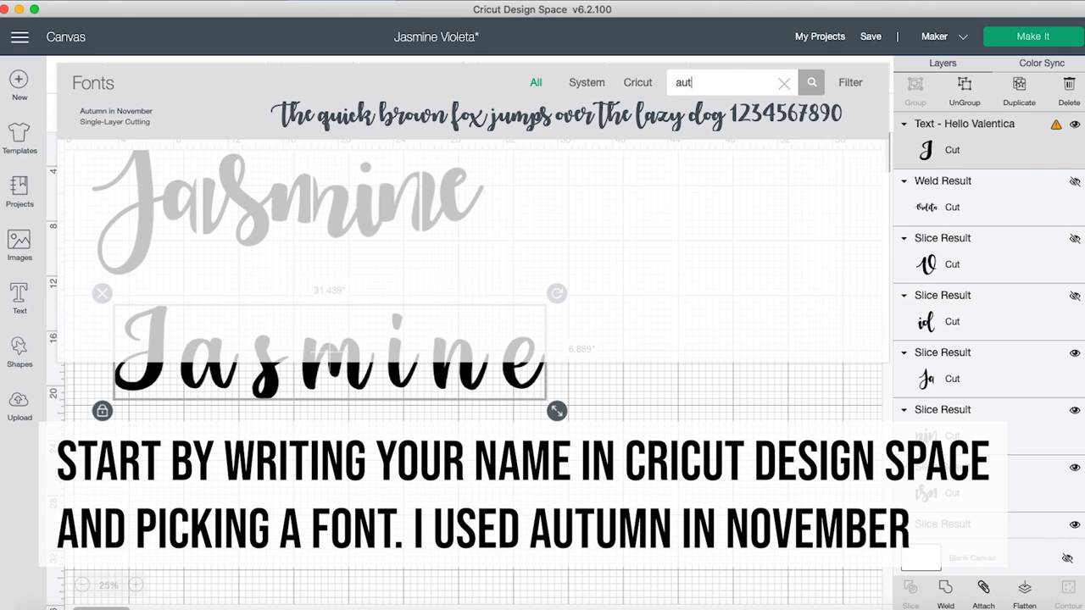
pyautogui.click(537, 118)
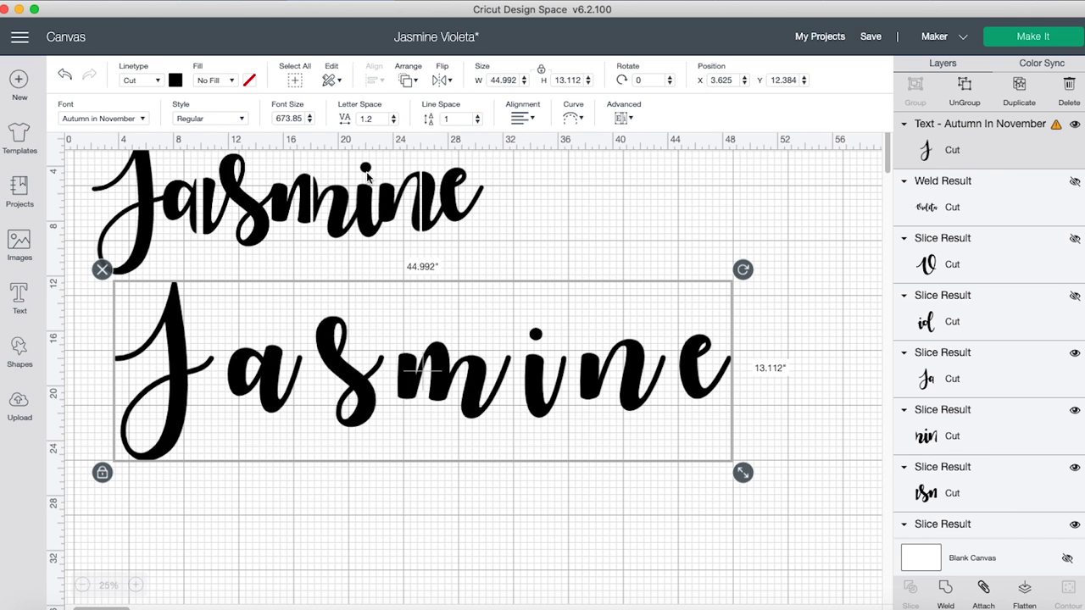
pyautogui.click(393, 122)
pyautogui.click(393, 122)
pyautogui.click(393, 122)
pyautogui.click(393, 122)
pyautogui.click(393, 122)
pyautogui.click(393, 122)
pyautogui.click(394, 122)
pyautogui.click(393, 122)
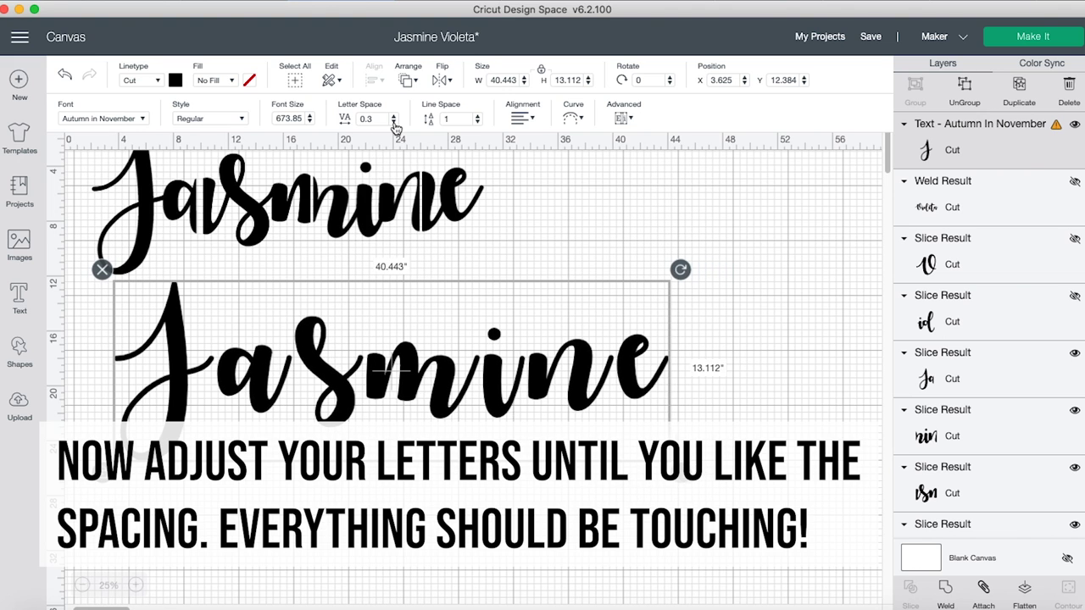
pyautogui.click(394, 122)
pyautogui.click(393, 122)
pyautogui.click(393, 122)
pyautogui.click(393, 122)
pyautogui.click(394, 122)
pyautogui.click(393, 122)
pyautogui.click(394, 122)
pyautogui.click(393, 122)
pyautogui.click(393, 122)
pyautogui.click(394, 122)
pyautogui.click(394, 122)
pyautogui.click(393, 122)
pyautogui.click(393, 122)
pyautogui.click(393, 122)
pyautogui.click(393, 122)
pyautogui.click(393, 122)
pyautogui.click(393, 122)
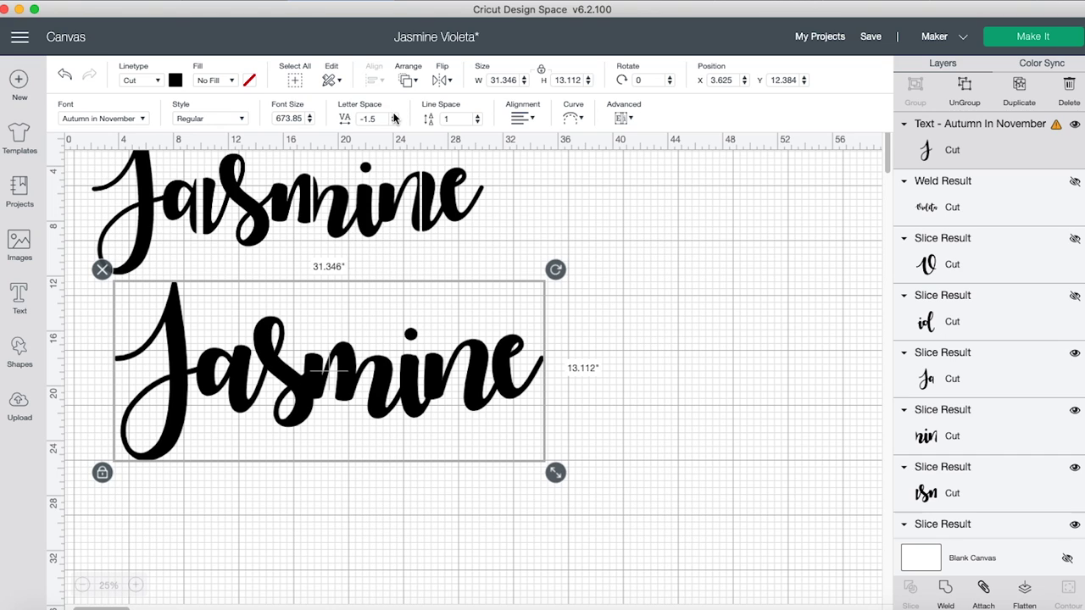
pyautogui.click(393, 116)
pyautogui.click(393, 116)
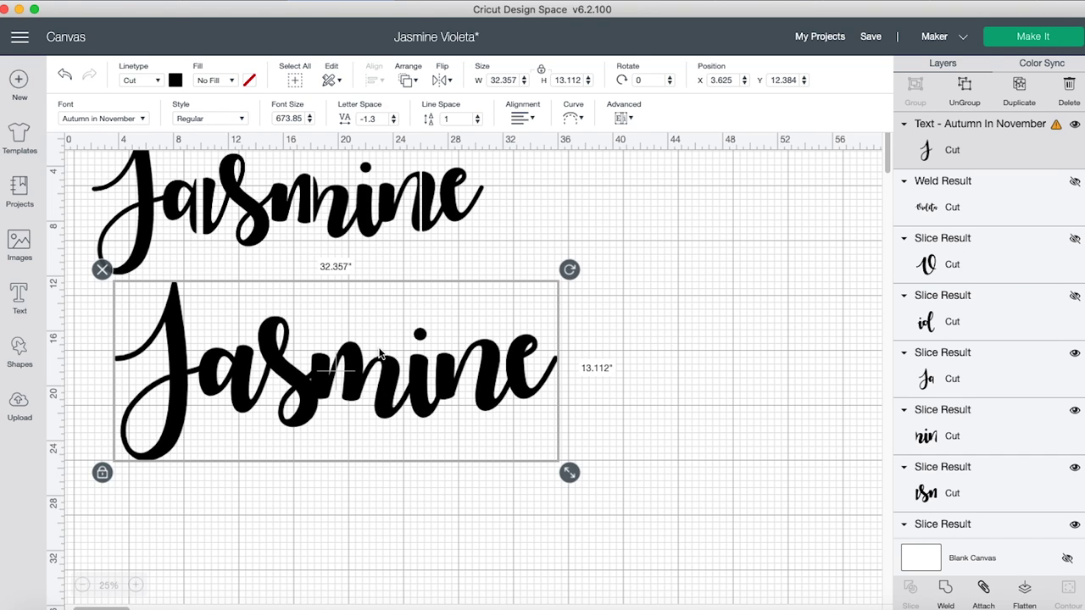
# - Shorten the lower name text to its first three letters
pyautogui.doubleClick(376, 380)
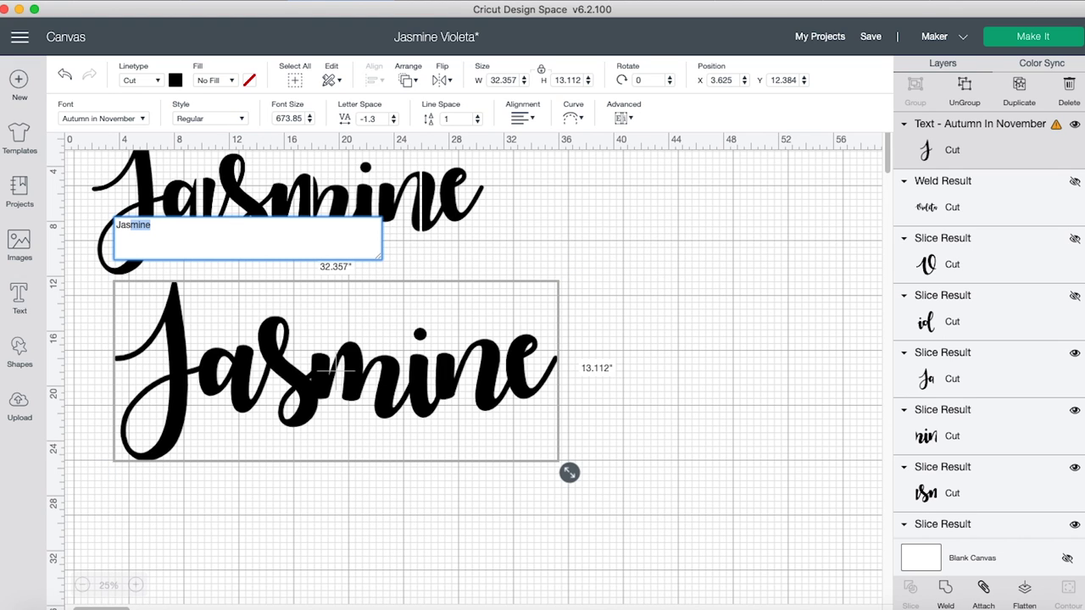
pyautogui.press('BackSpace')
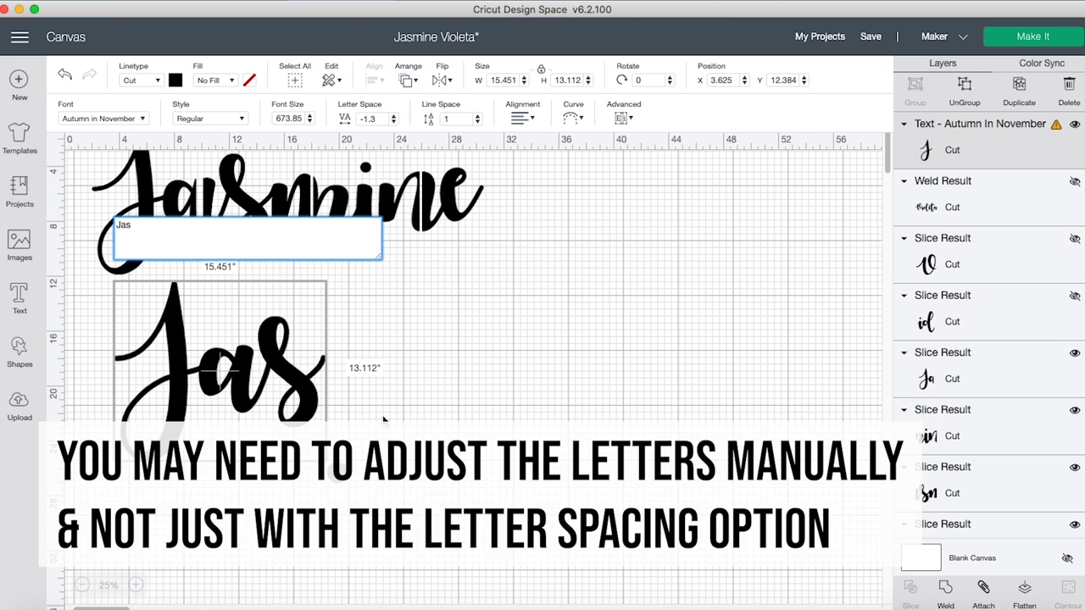
pyautogui.click(383, 419)
# - Replace the separate letter "a" text with the name's last four letters and place it against the end of the first three
pyautogui.click(462, 534)
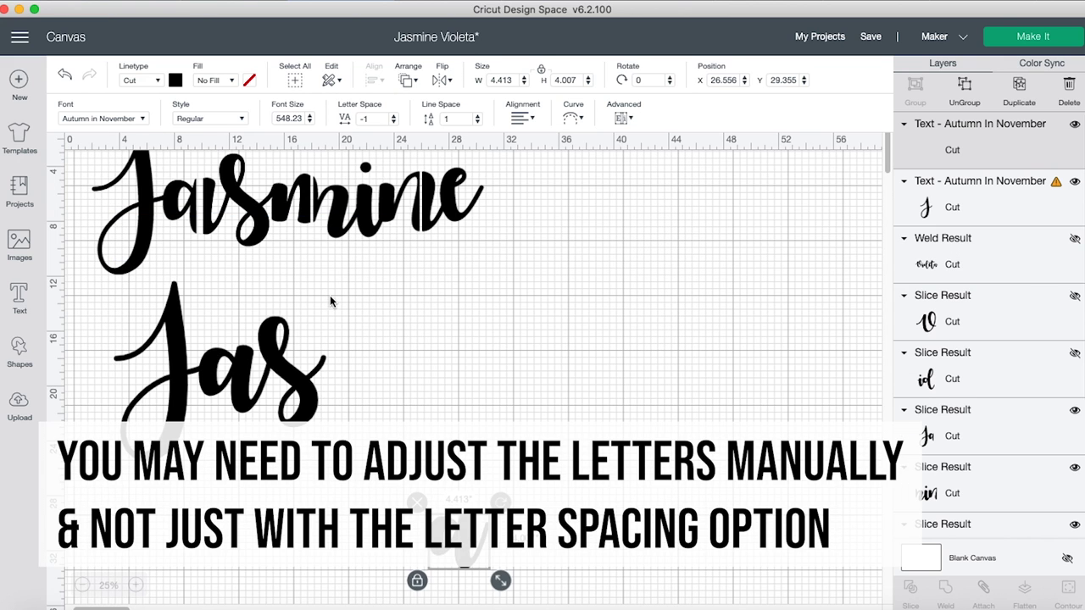
pyautogui.moveTo(462, 534); pyautogui.dragTo(412, 357)
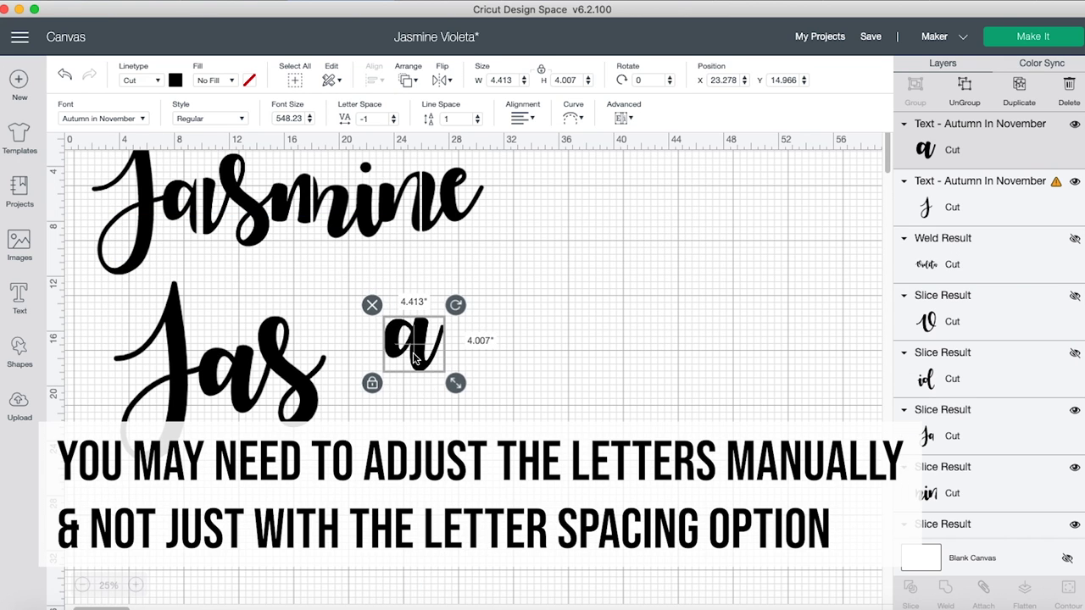
pyautogui.doubleClick(412, 357)
pyautogui.write('mine')
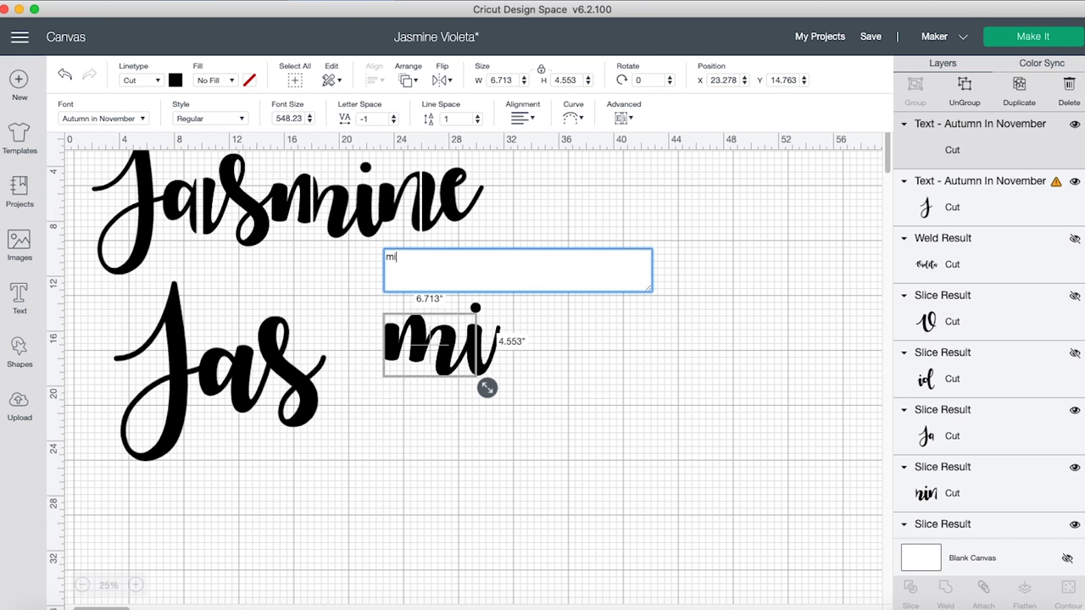
pyautogui.click(500, 413)
pyautogui.moveTo(416, 349); pyautogui.dragTo(354, 363)
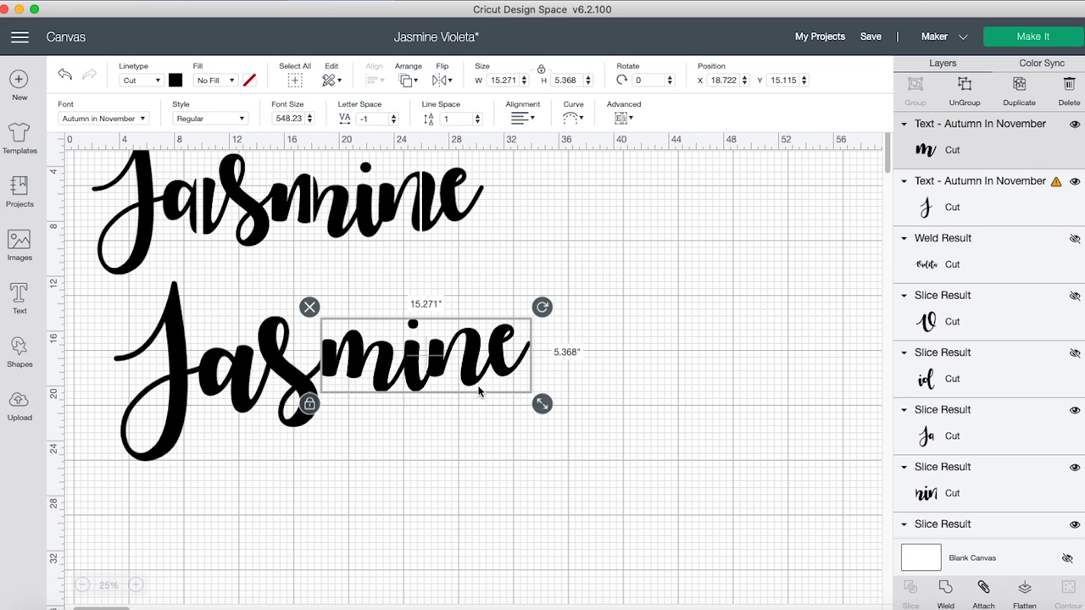
# - Set the font size of the last four letters to 673 to match the first part of the name
pyautogui.click(250, 377)
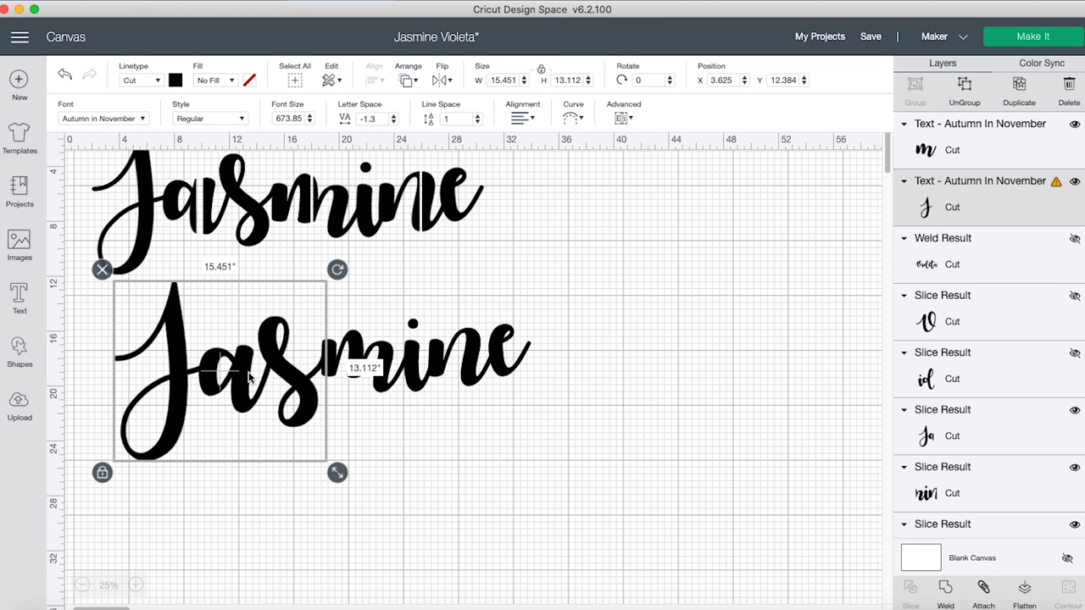
pyautogui.click(385, 375)
pyautogui.click(286, 118)
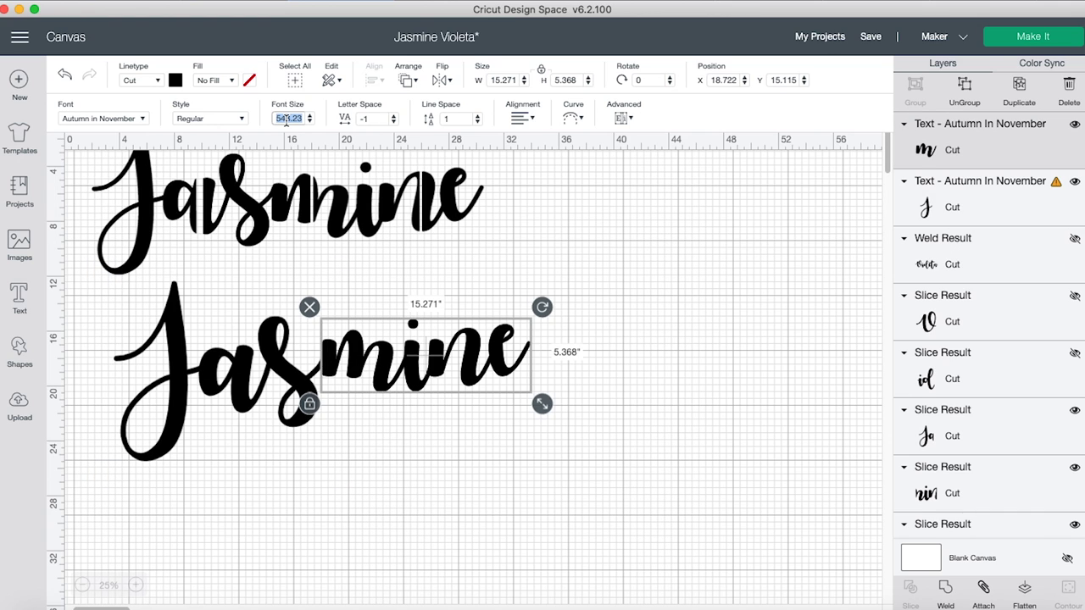
pyautogui.write('673')
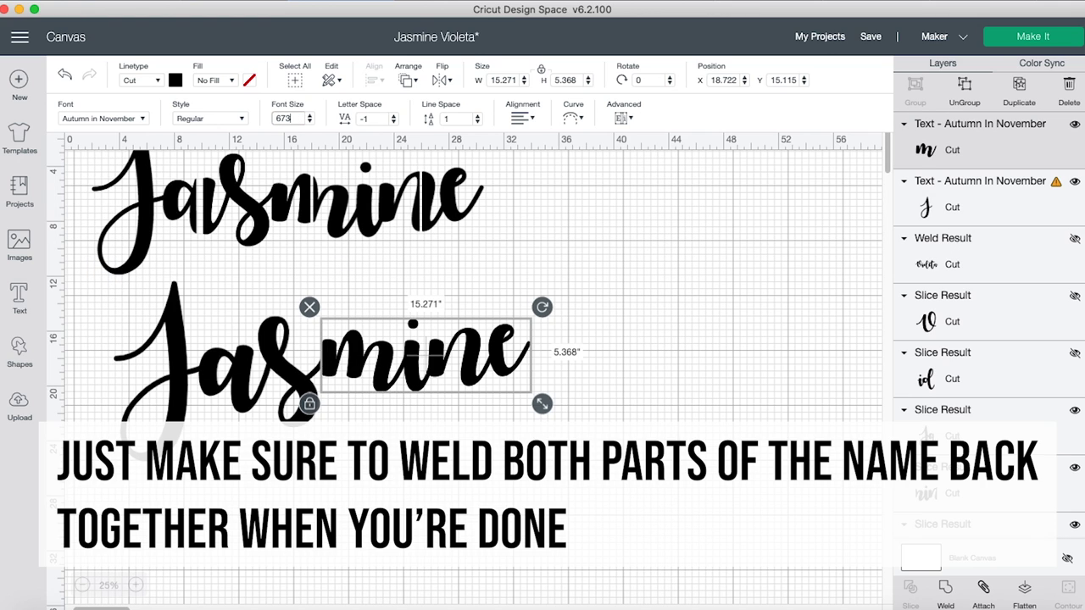
pyautogui.click(356, 330)
pyautogui.moveTo(372, 364); pyautogui.dragTo(371, 365)
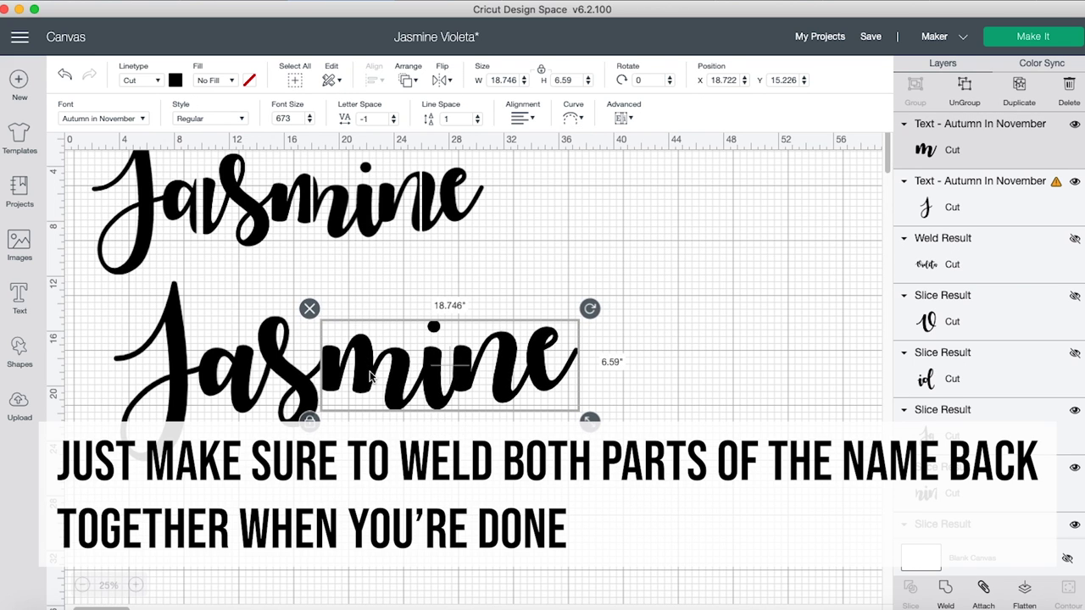
# - Weld the two text parts of the lower name into one shape
pyautogui.click(414, 531)
pyautogui.moveTo(574, 496); pyautogui.dragTo(132, 341)
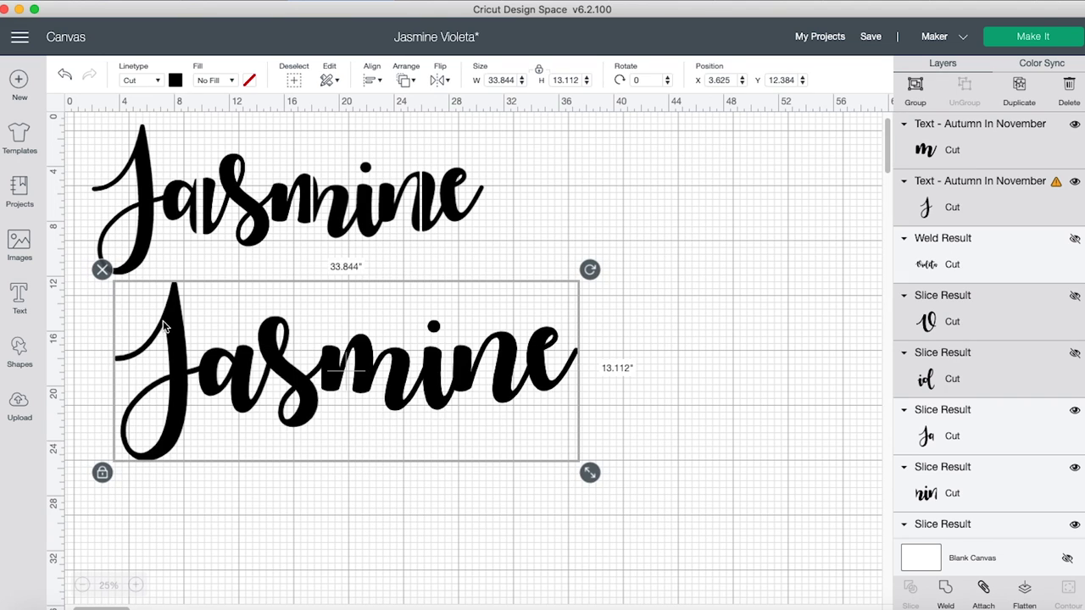
pyautogui.click(946, 588)
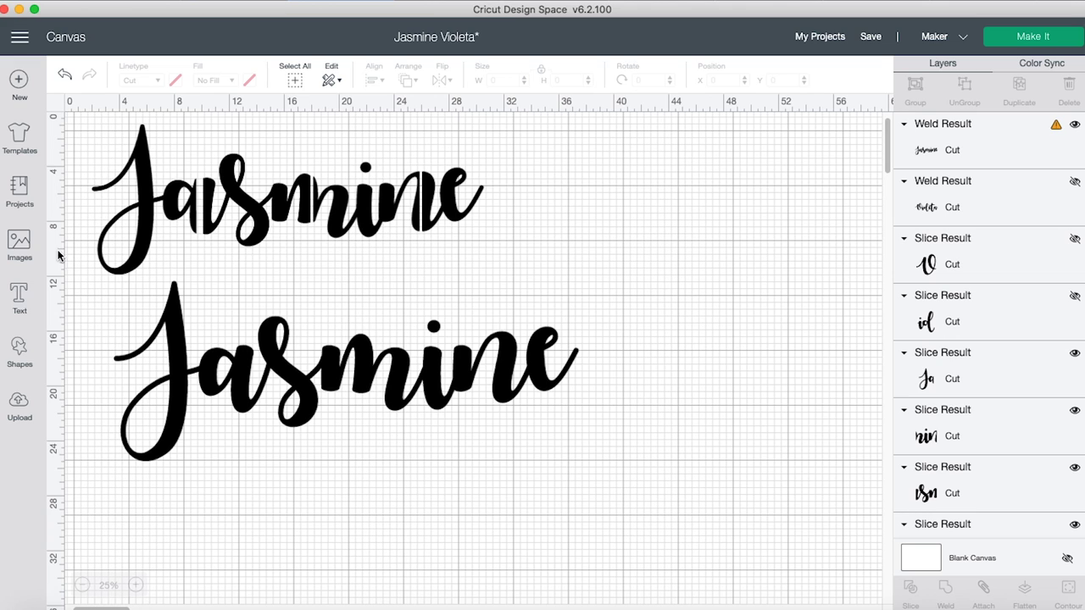
# - Insert a square and resize it, with its proportions unlocked, to 8 inches wide by 12 inches high
pyautogui.click(19, 355)
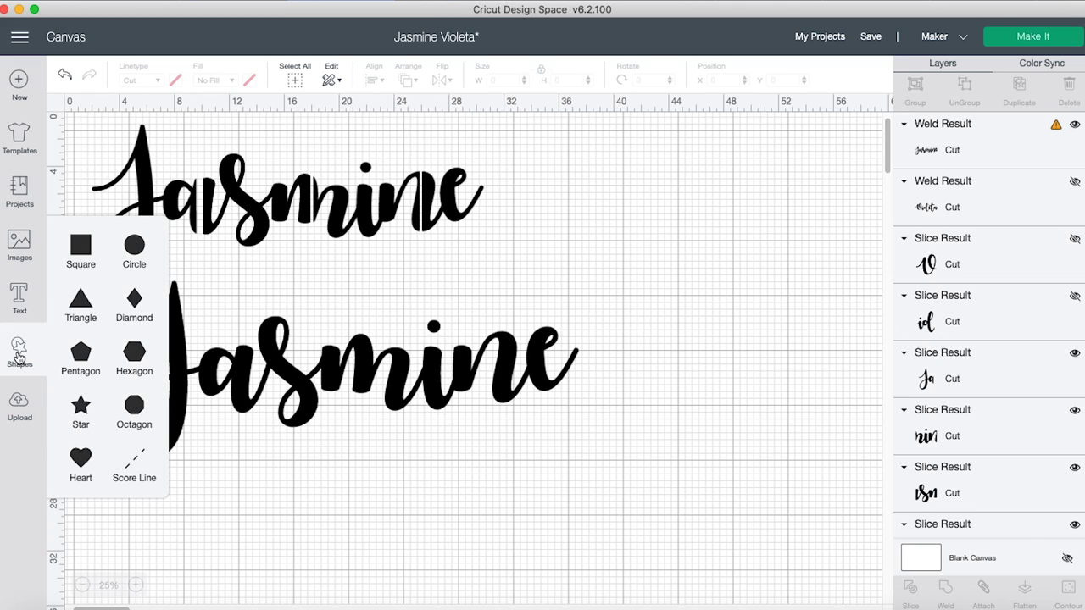
pyautogui.click(81, 248)
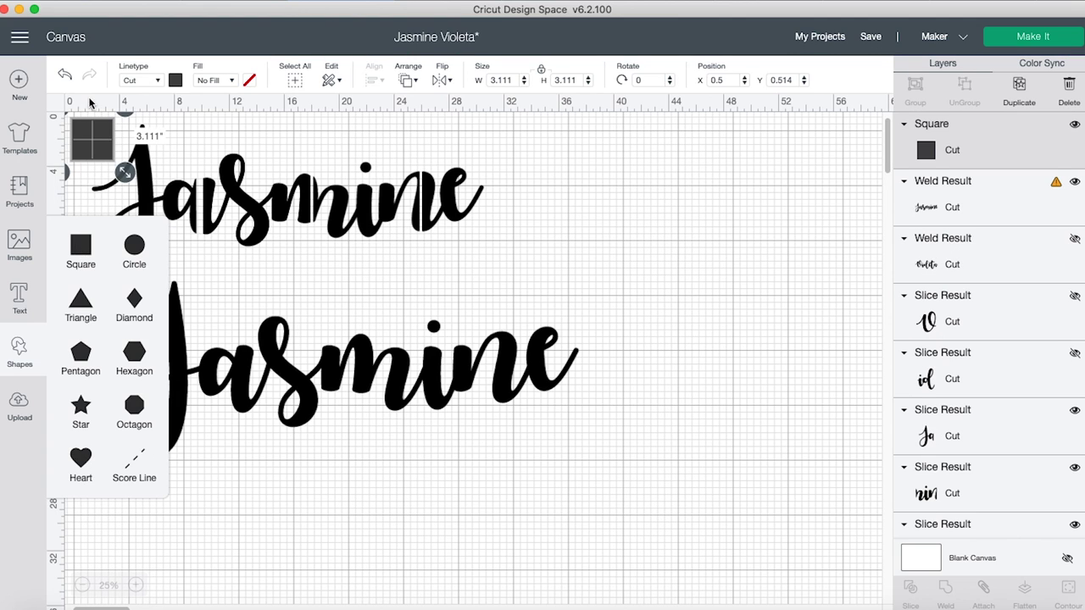
pyautogui.click(91, 139)
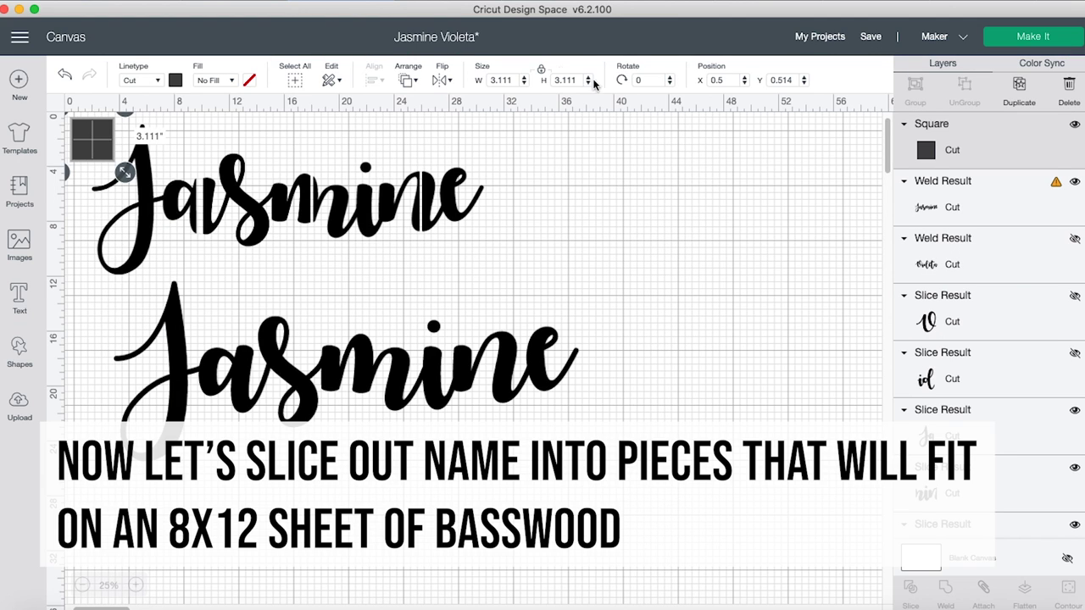
pyautogui.click(500, 80)
pyautogui.write('8')
pyautogui.press('Tab')
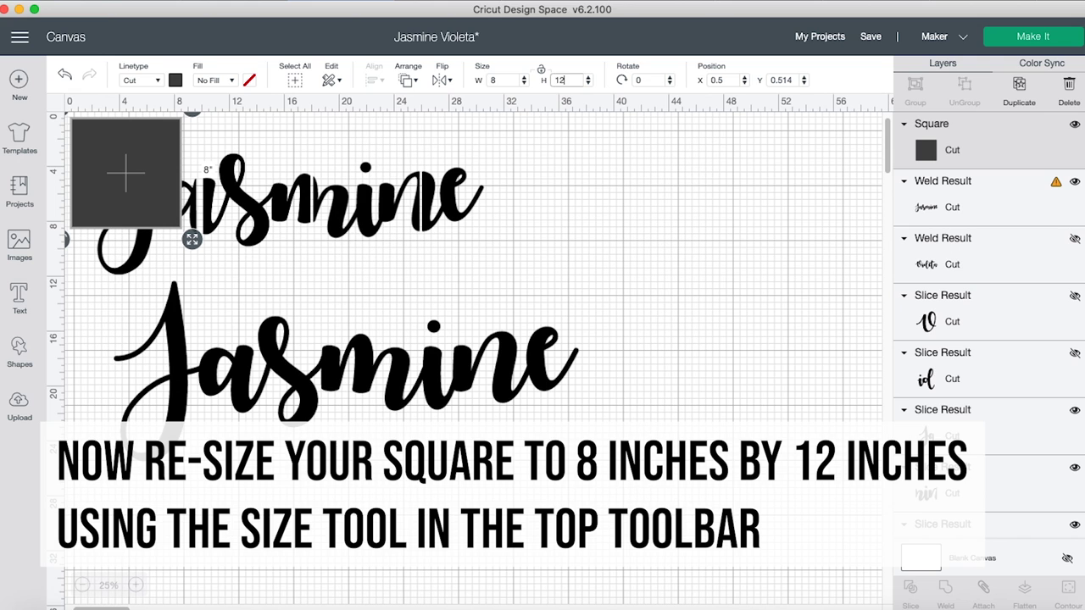
pyautogui.write('12')
pyautogui.press('Return')
# - Move the rectangle below the upper name, then overlay the welded name on that template and scale it to about 27.96 by 10.83 inches
pyautogui.moveTo(126, 230); pyautogui.dragTo(161, 395)
pyautogui.moveTo(315, 391); pyautogui.dragTo(278, 226)
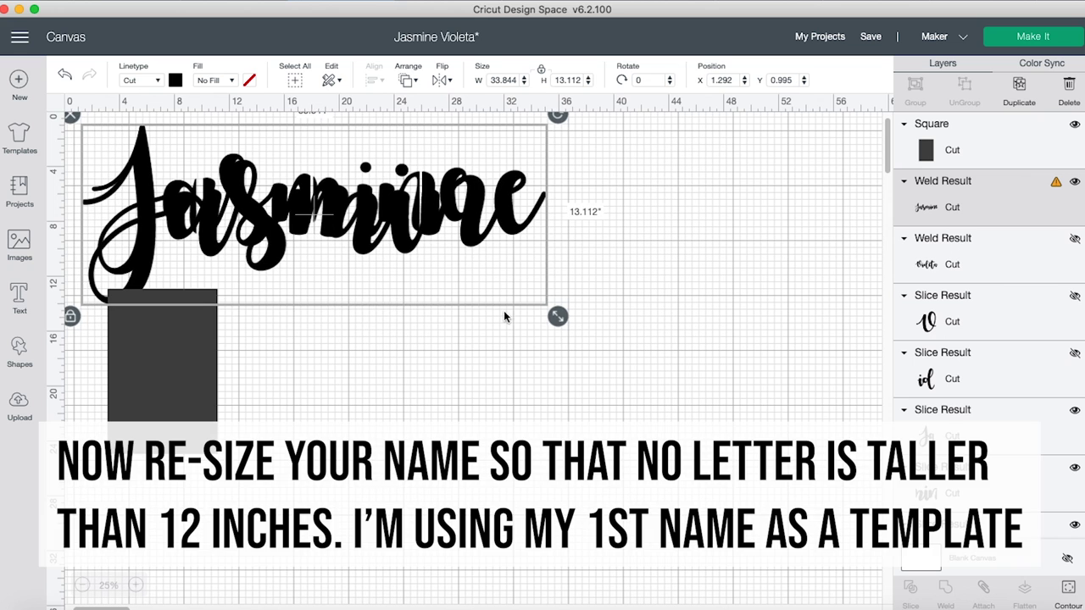
pyautogui.moveTo(558, 316); pyautogui.dragTo(477, 255)
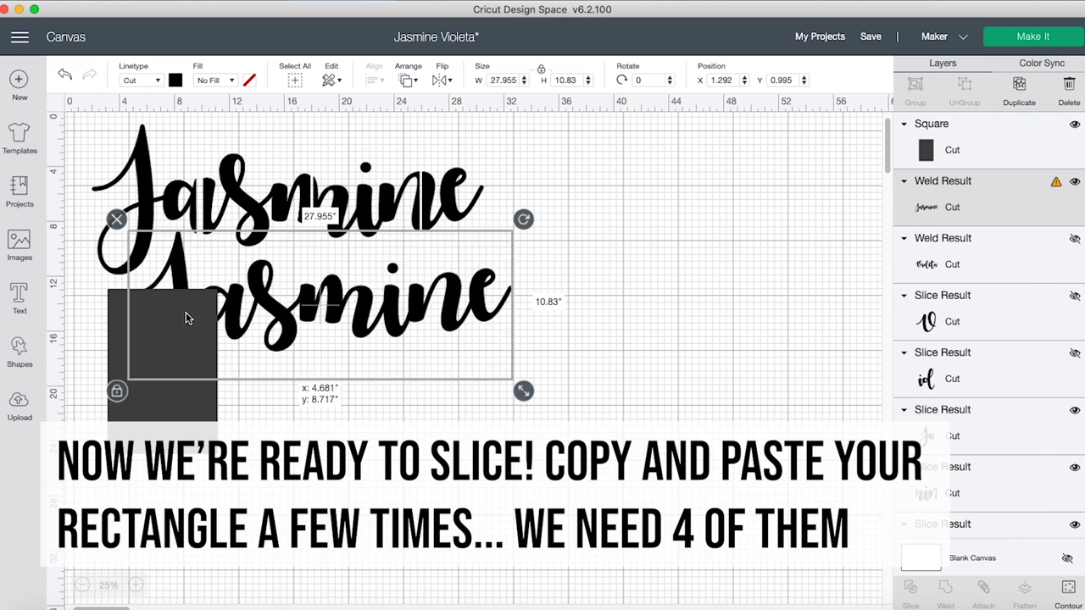
# - Move the welded name over the rectangle, send the rectangle behind it, and adjust the name to fit within the rectangle's height
pyautogui.moveTo(186, 312); pyautogui.dragTo(176, 372)
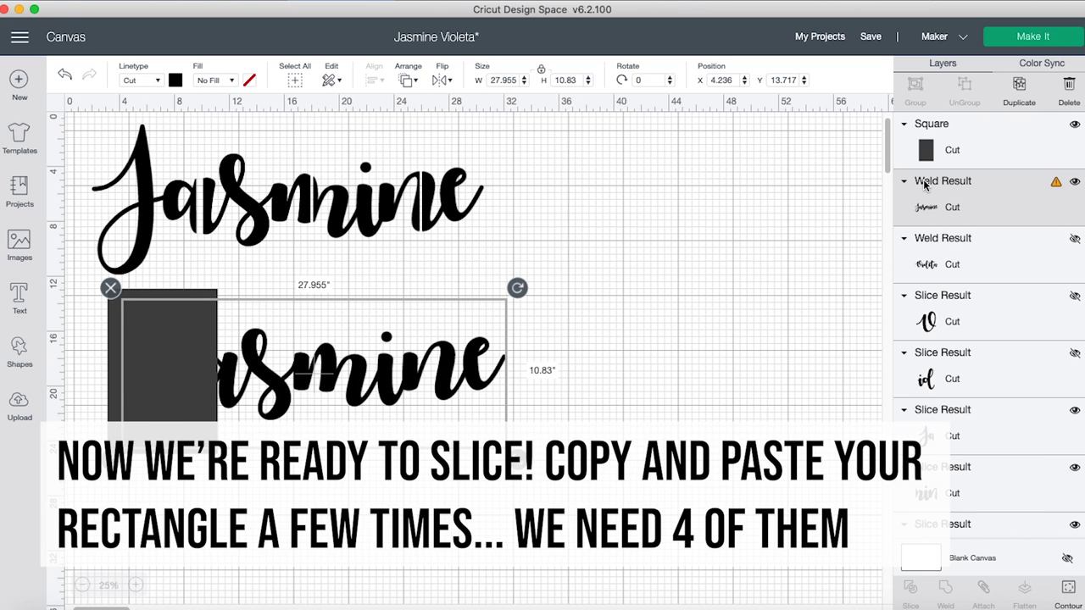
pyautogui.click(945, 161)
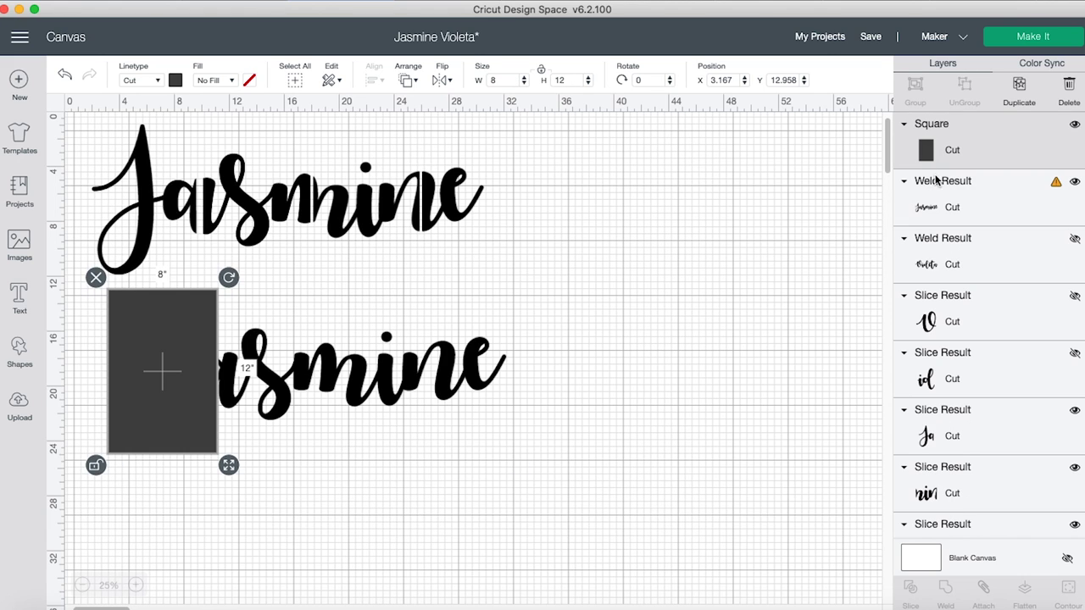
pyautogui.press('super+bracketleft')
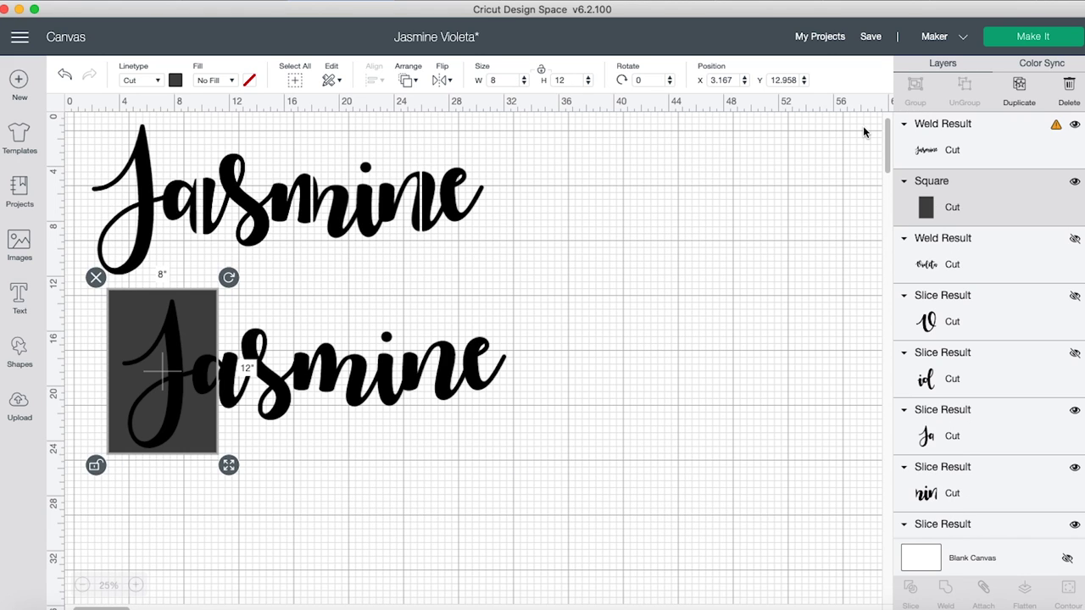
pyautogui.click(630, 457)
pyautogui.click(292, 405)
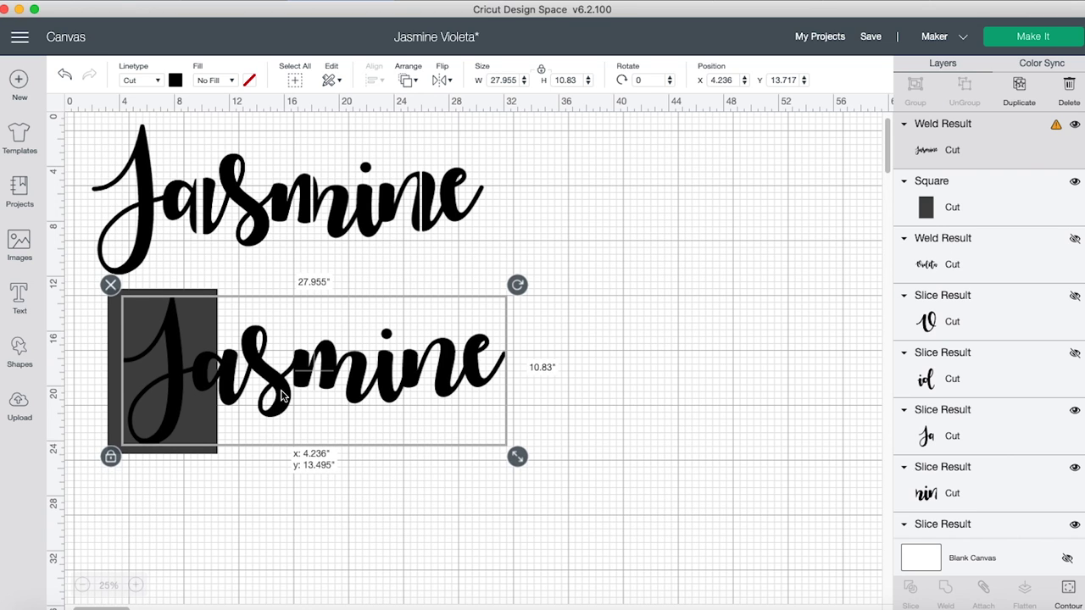
pyautogui.moveTo(282, 395); pyautogui.dragTo(284, 395)
pyautogui.click(296, 490)
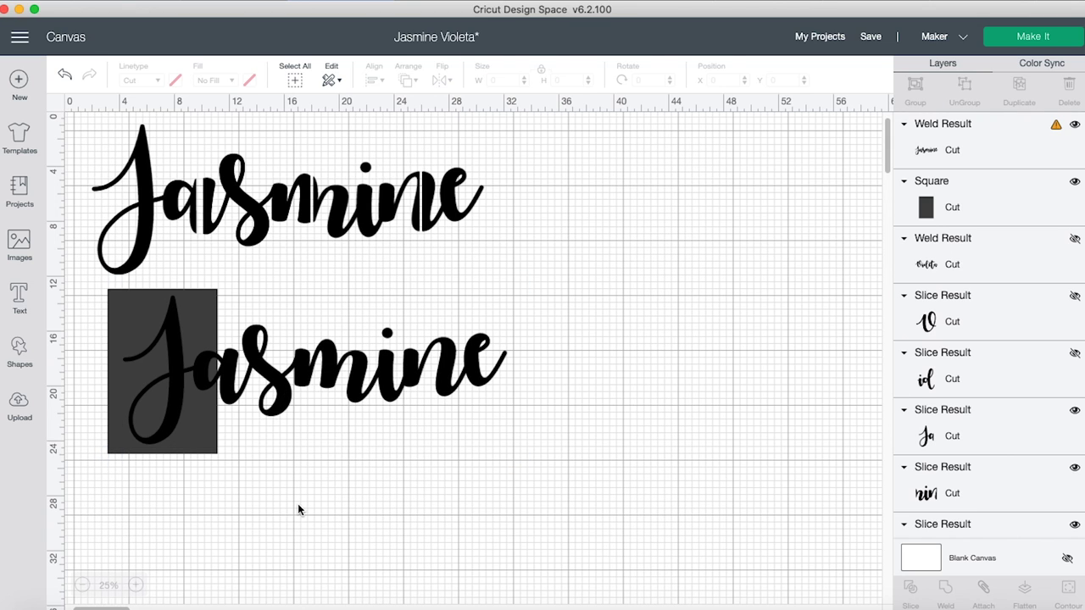
# - Duplicate the 8 by 12 inch rectangle to make four, set side by side behind the name
pyautogui.click(204, 455)
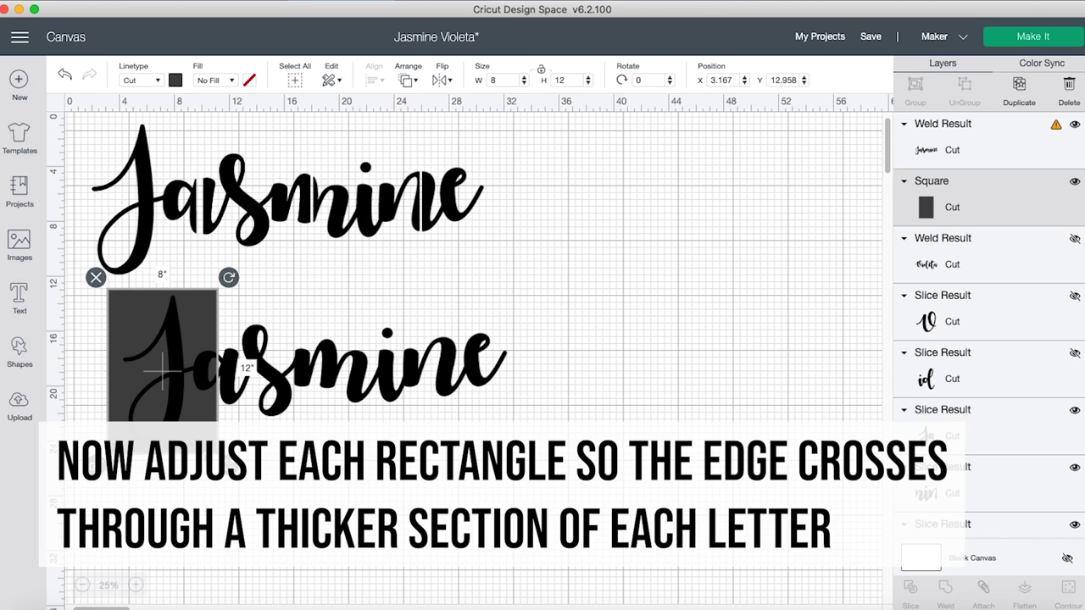
pyautogui.press('super+d')
pyautogui.press('super+d')
pyautogui.keyDown('shift'); pyautogui.click(989, 250); pyautogui.keyUp('shift')
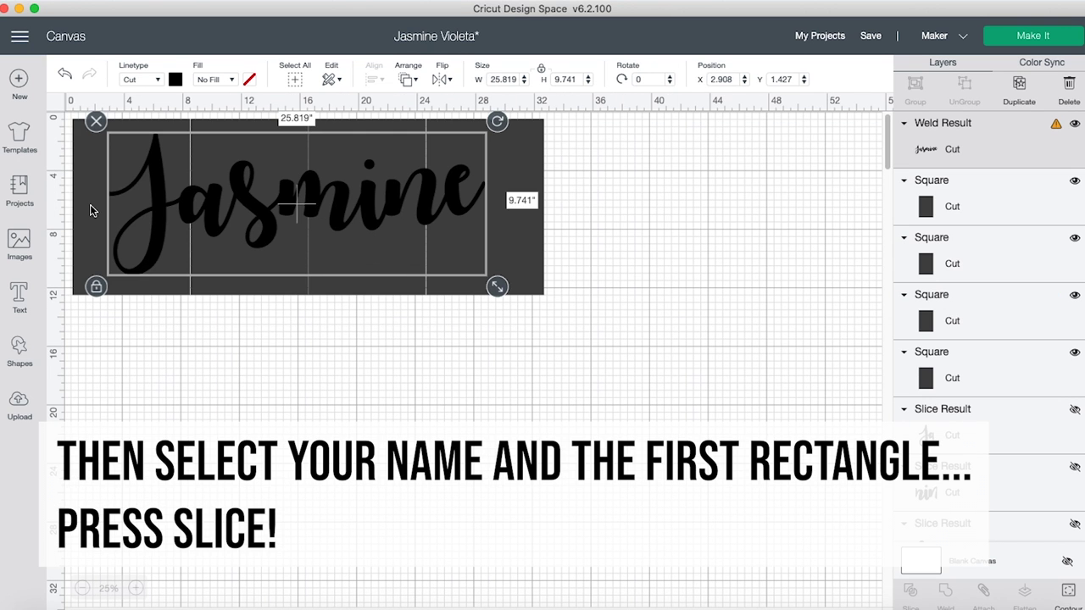
# - Slice the name with the first rectangle and delete the cut-out rectangle and the extra copy of the first letter piece
pyautogui.keyDown('shift'); pyautogui.click(90, 204); pyautogui.keyUp('shift')
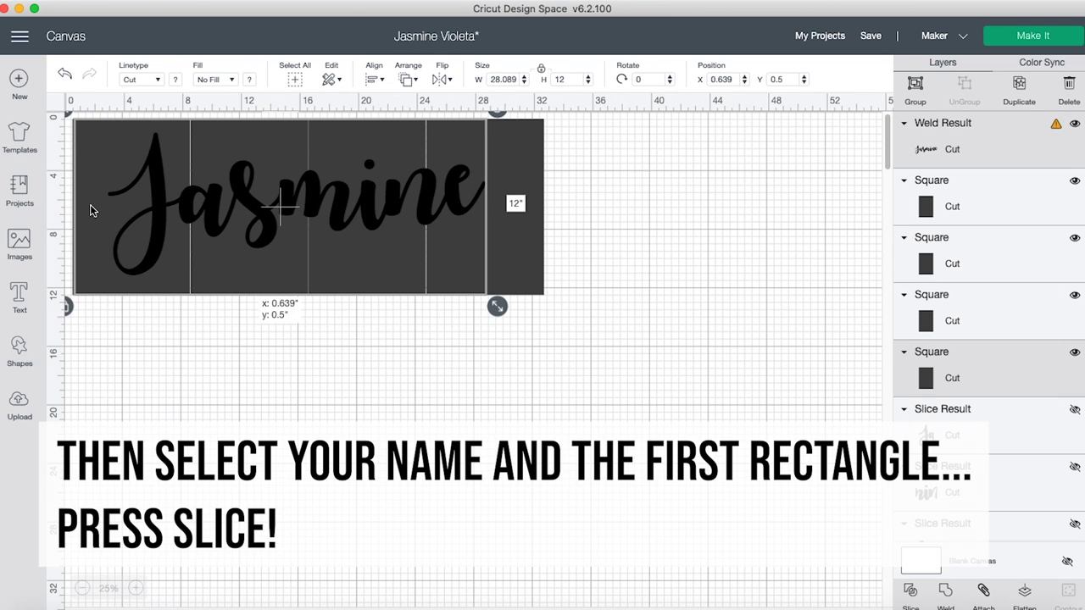
pyautogui.click(909, 594)
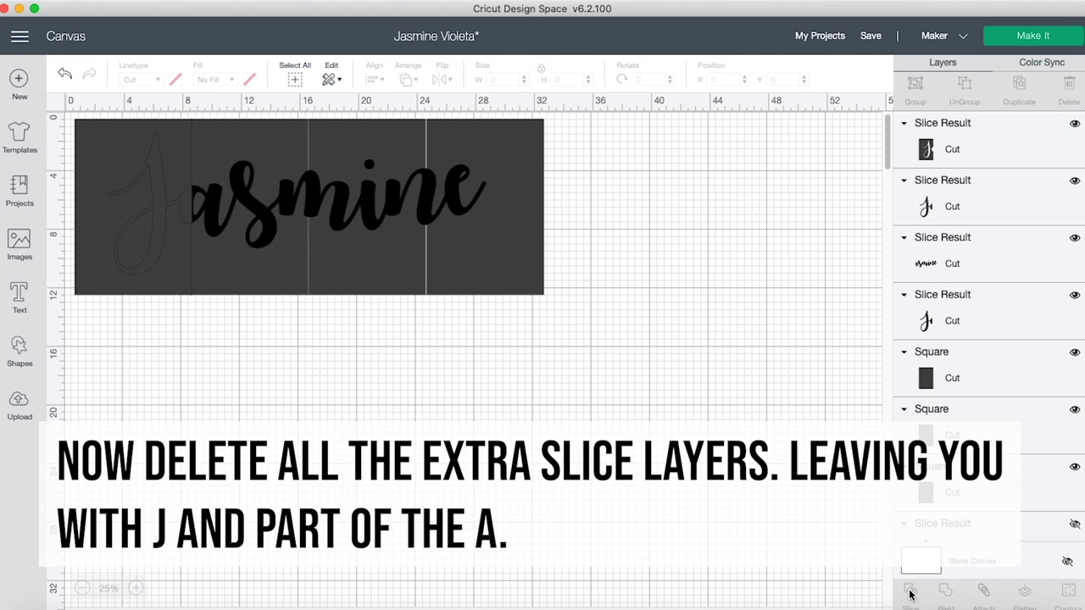
pyautogui.click(974, 188)
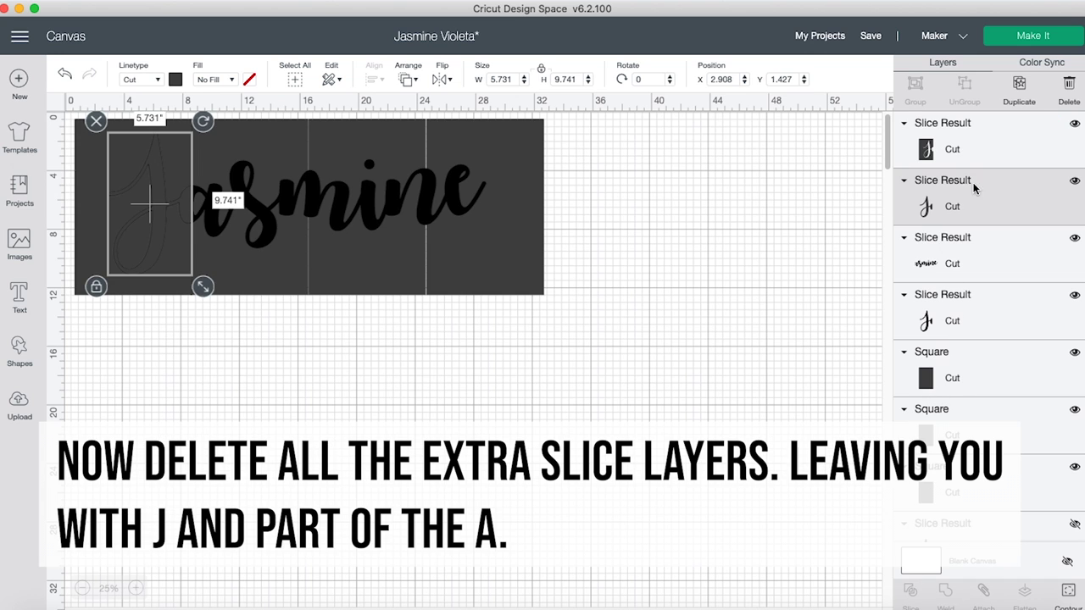
pyautogui.keyDown('shift'); pyautogui.click(964, 155); pyautogui.keyUp('shift')
pyautogui.press('Delete')
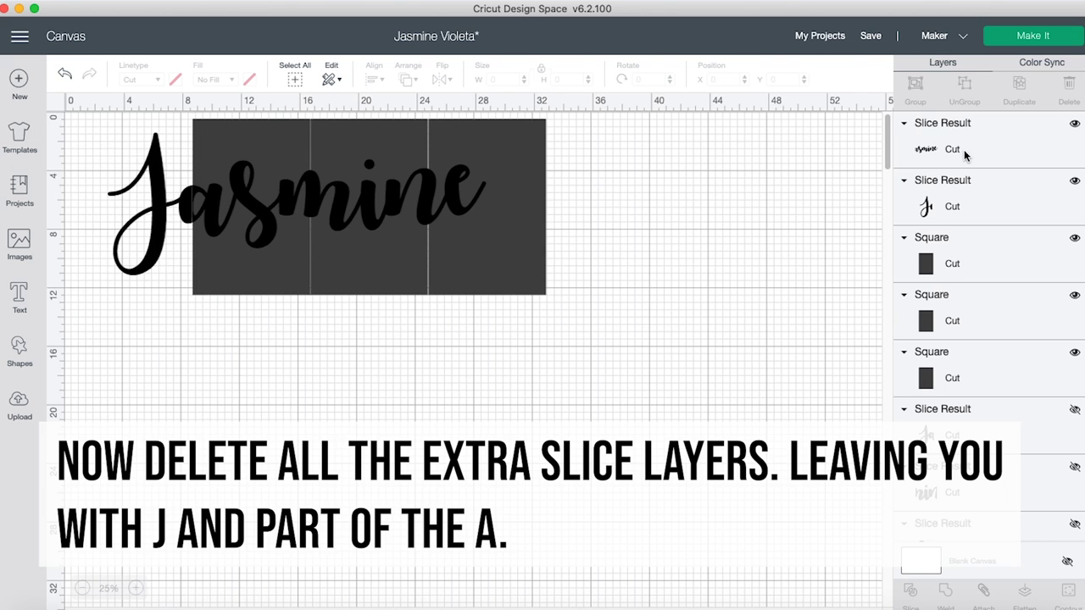
# - Slice the rest of the name with the second rectangle and delete the cut-out rectangle and the duplicate letter piece
pyautogui.click(387, 208)
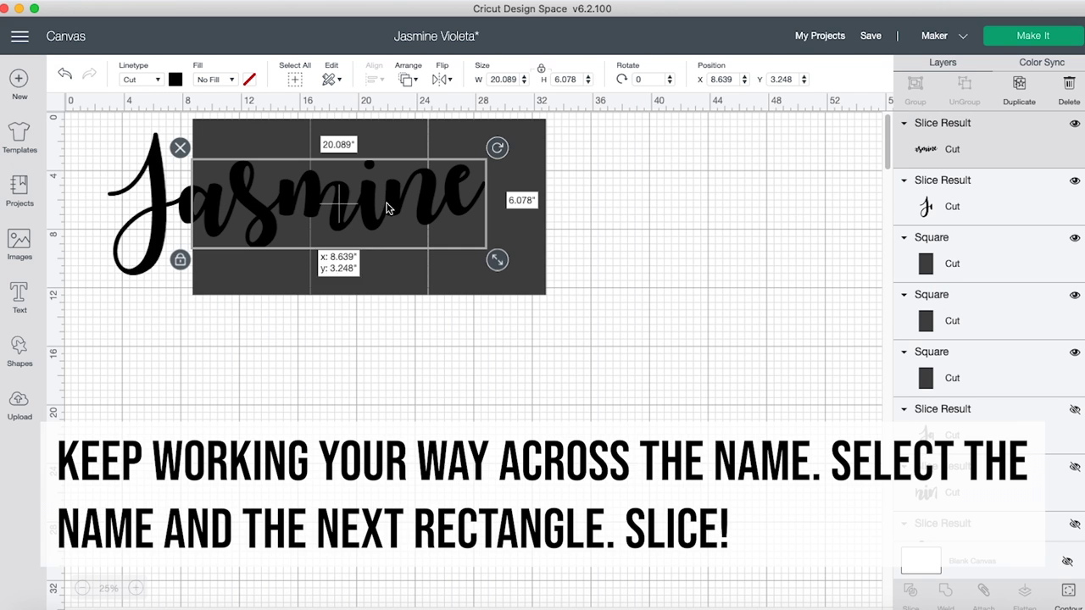
pyautogui.keyDown('shift'); pyautogui.click(240, 274); pyautogui.keyUp('shift')
pyautogui.click(910, 591)
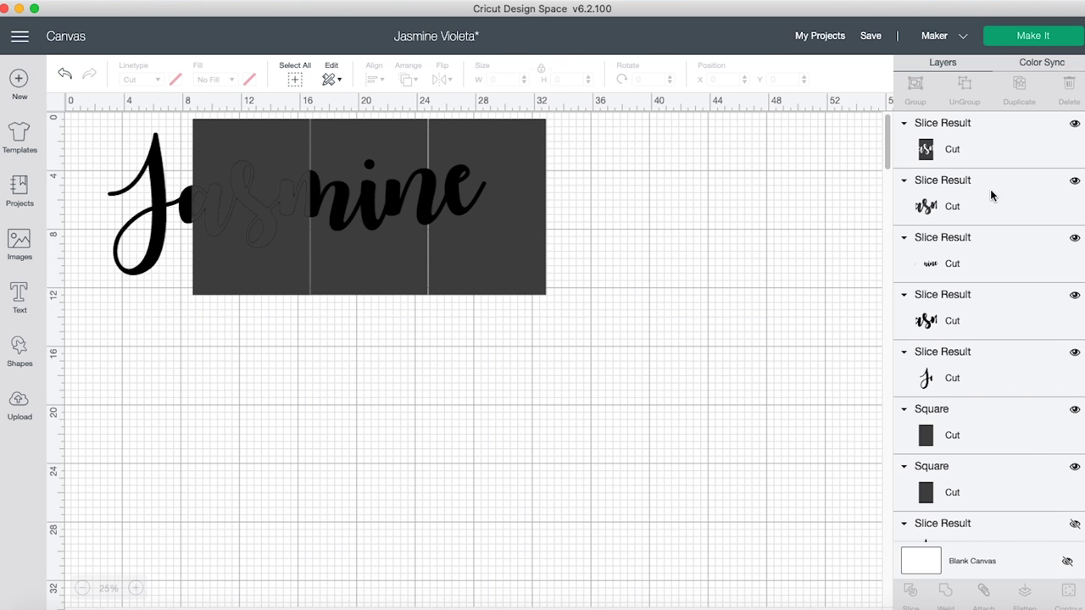
pyautogui.click(990, 189)
pyautogui.keyDown('shift'); pyautogui.click(983, 161); pyautogui.keyUp('shift')
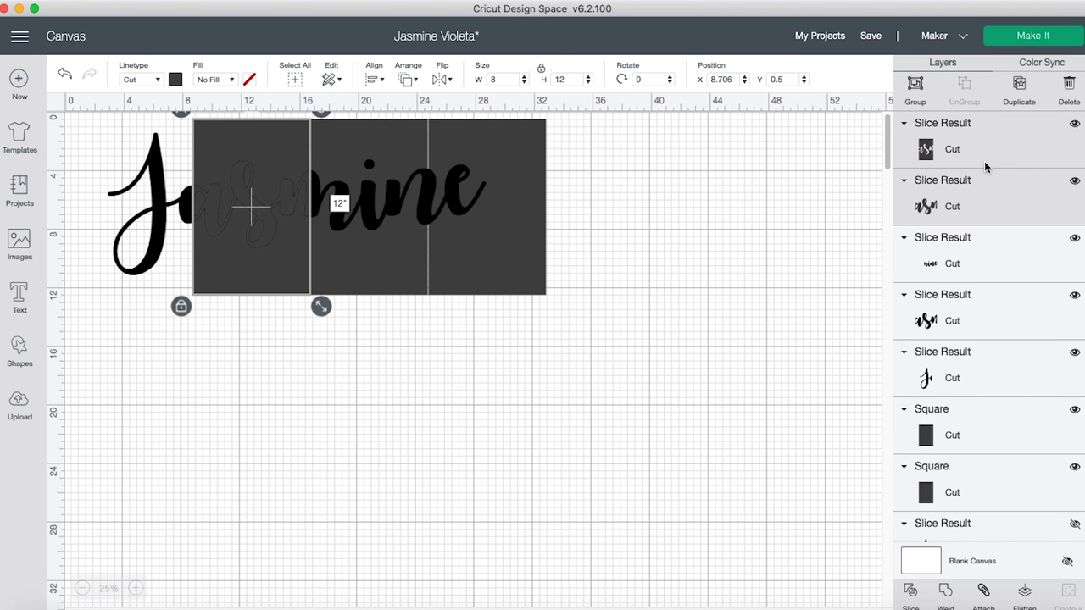
pyautogui.press('Delete')
# - Slice the remaining letters with the last rectangle and delete the cut-out rectangle and the duplicate end piece
pyautogui.click(427, 203)
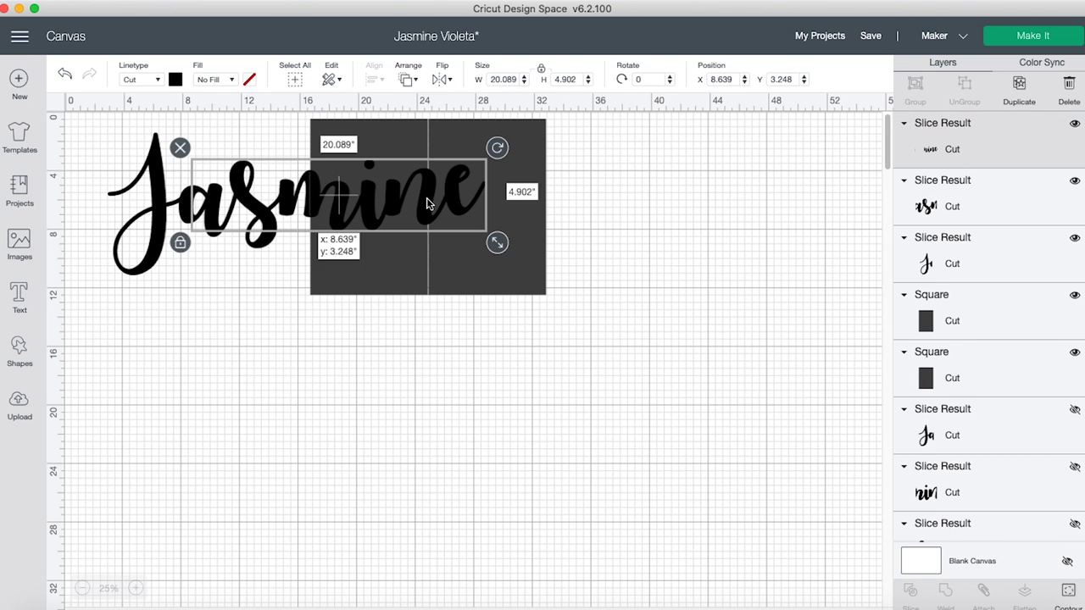
pyautogui.keyDown('shift'); pyautogui.click(404, 256); pyautogui.keyUp('shift')
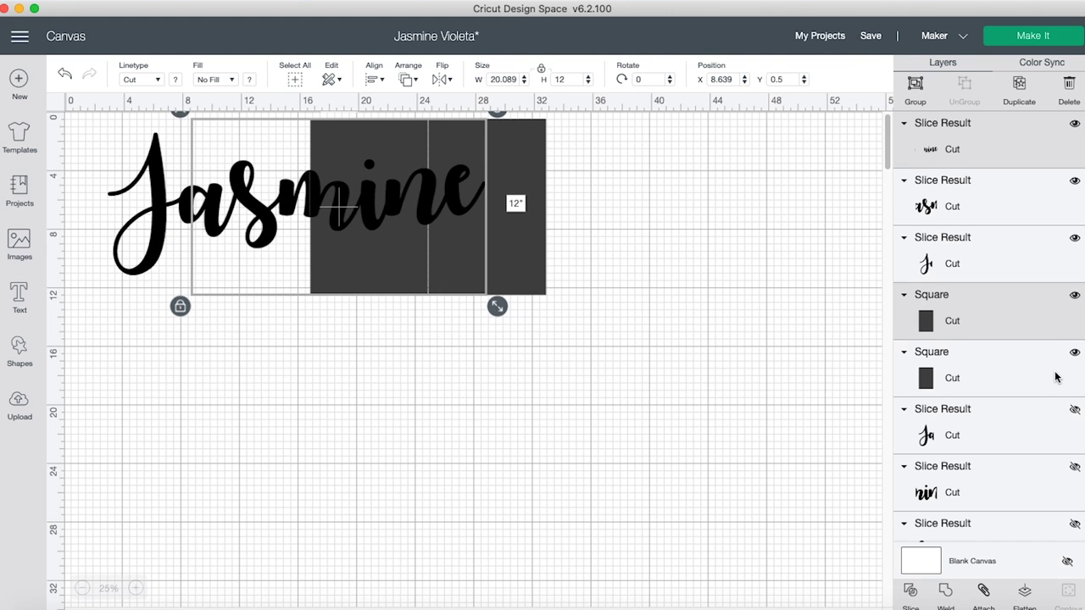
pyautogui.click(733, 388)
pyautogui.moveTo(537, 364); pyautogui.dragTo(465, 172)
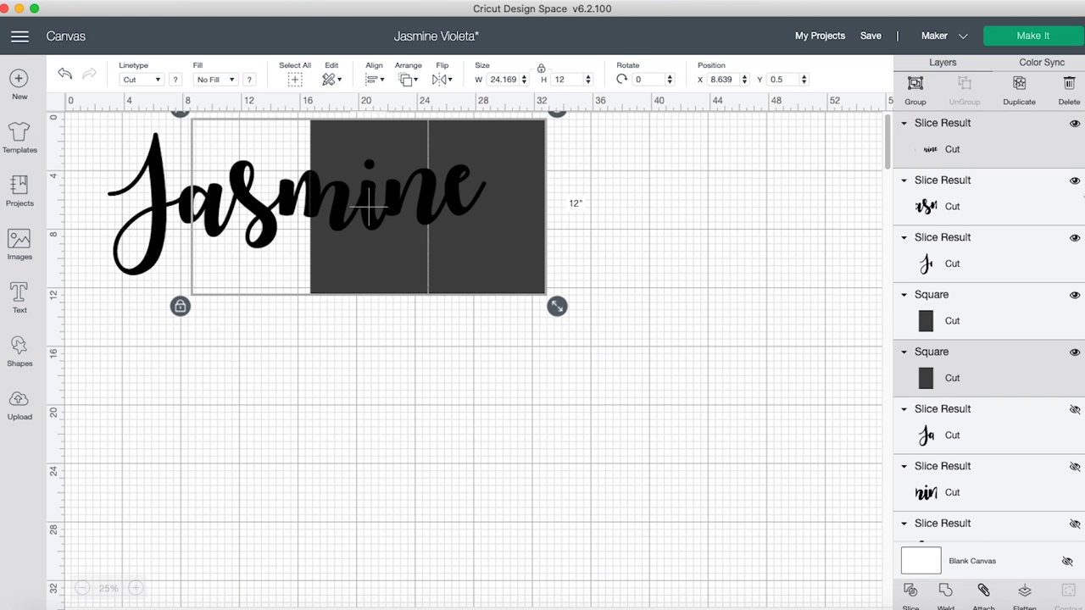
pyautogui.click(912, 593)
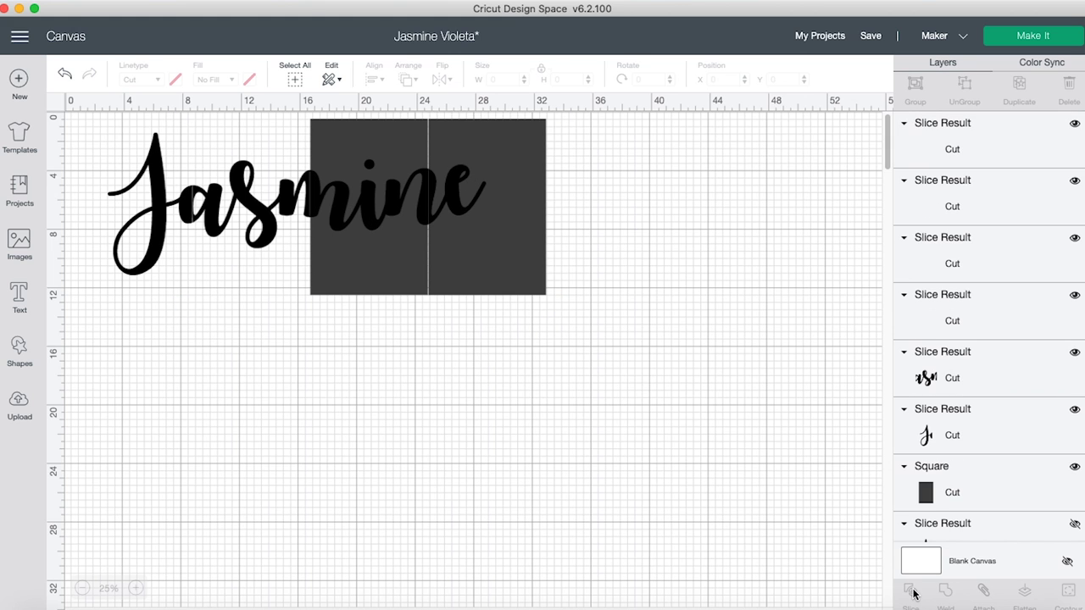
pyautogui.click(968, 320)
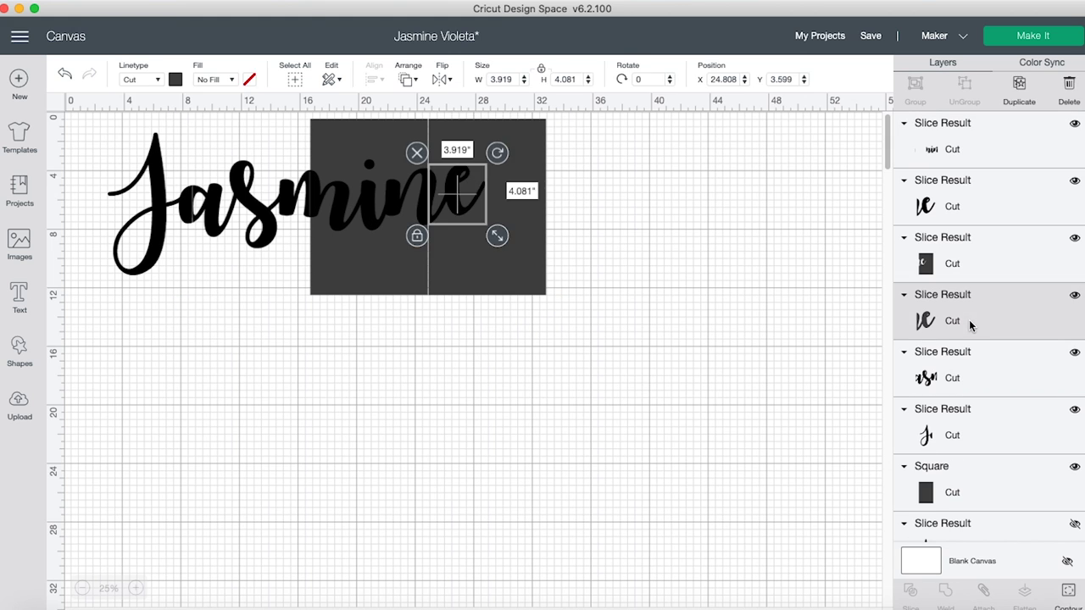
pyautogui.keyDown('shift'); pyautogui.click(961, 246); pyautogui.keyUp('shift')
pyautogui.press('Delete')
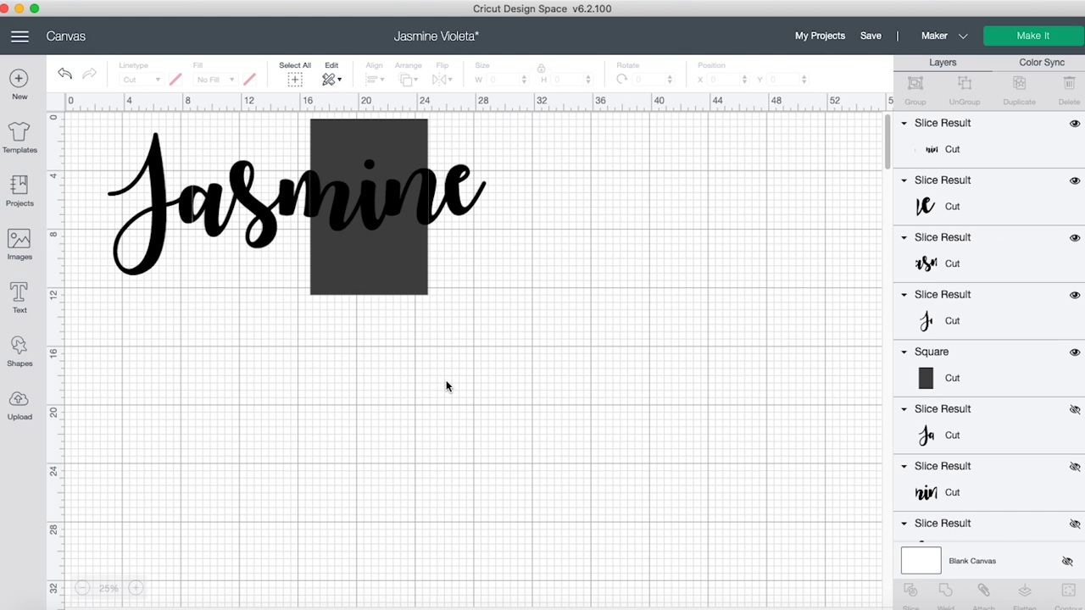
# - Delete the remaining rectangle and nudge the sliced letter pieces slightly apart horizontally
pyautogui.click(391, 279)
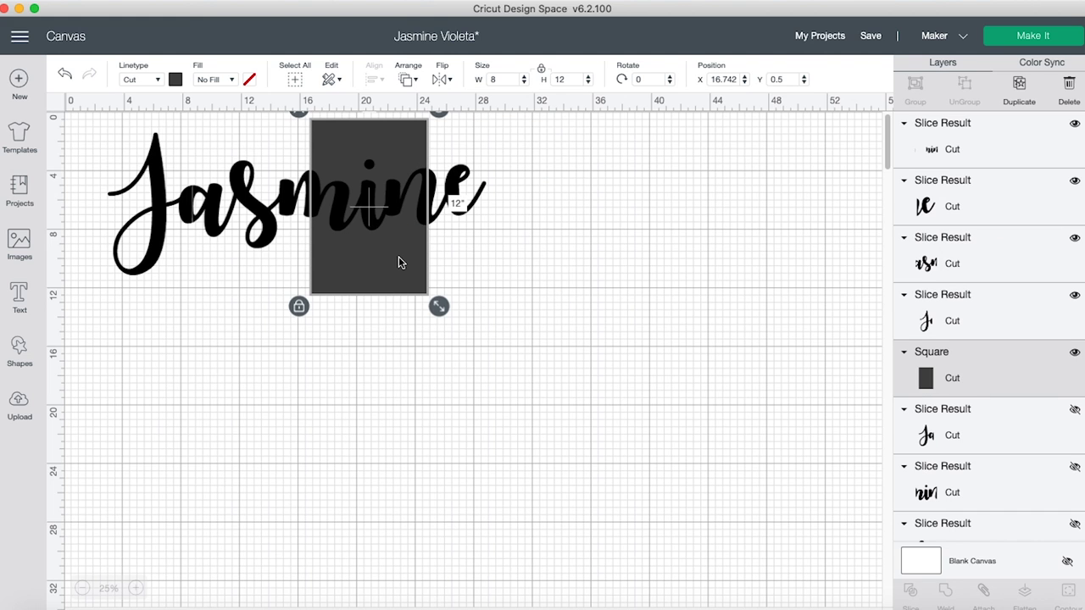
pyautogui.press('Delete')
pyautogui.click(431, 223)
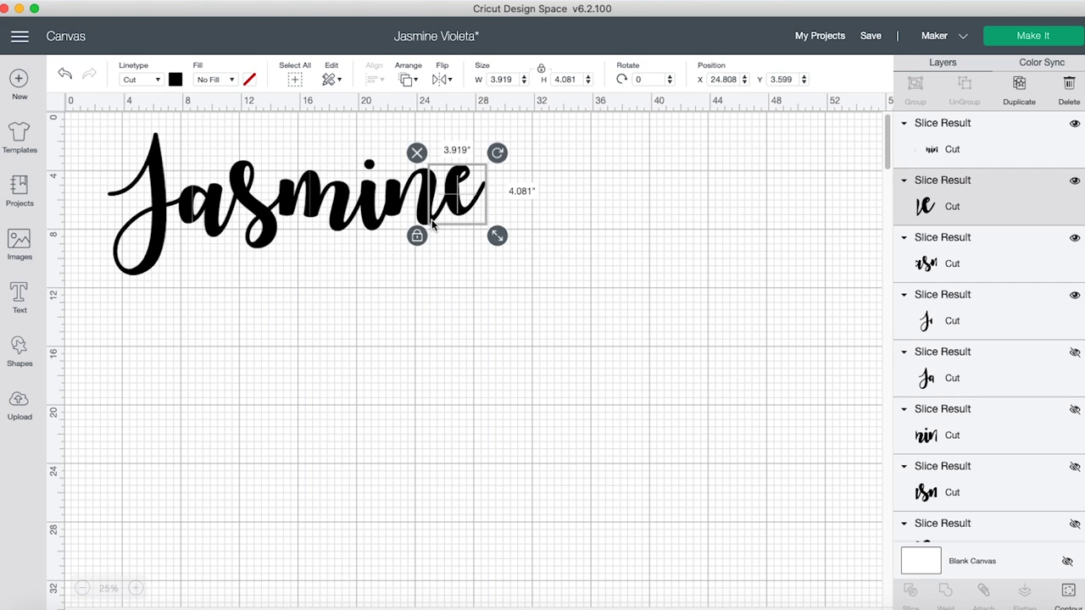
pyautogui.press('Right')
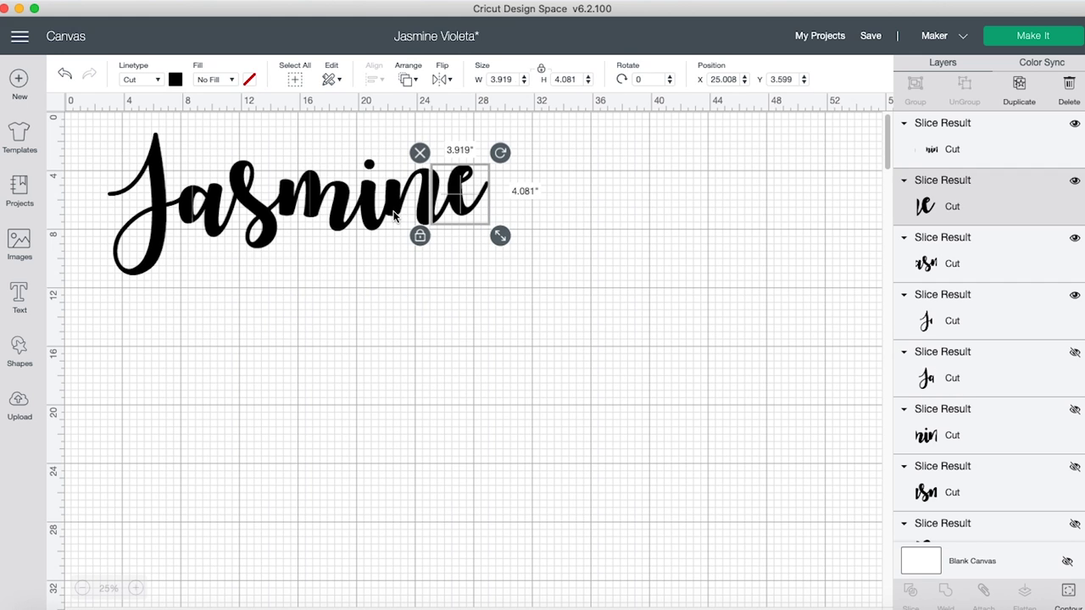
pyautogui.keyDown('shift'); pyautogui.click(399, 217); pyautogui.keyUp('shift')
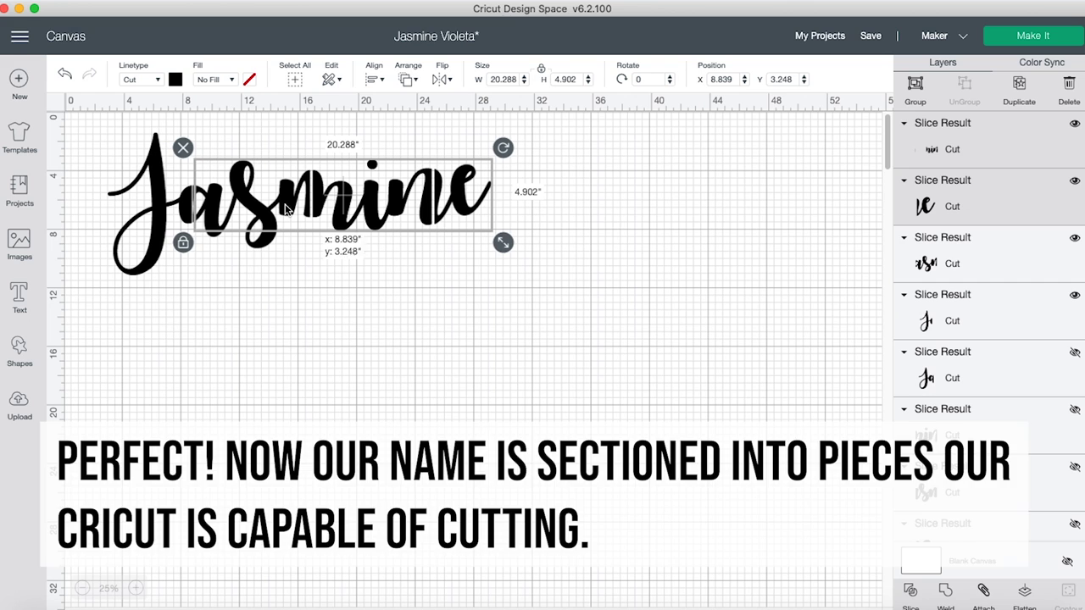
pyautogui.press('Right')
pyautogui.press('Right')
pyautogui.press('Left')
pyautogui.press('Left')
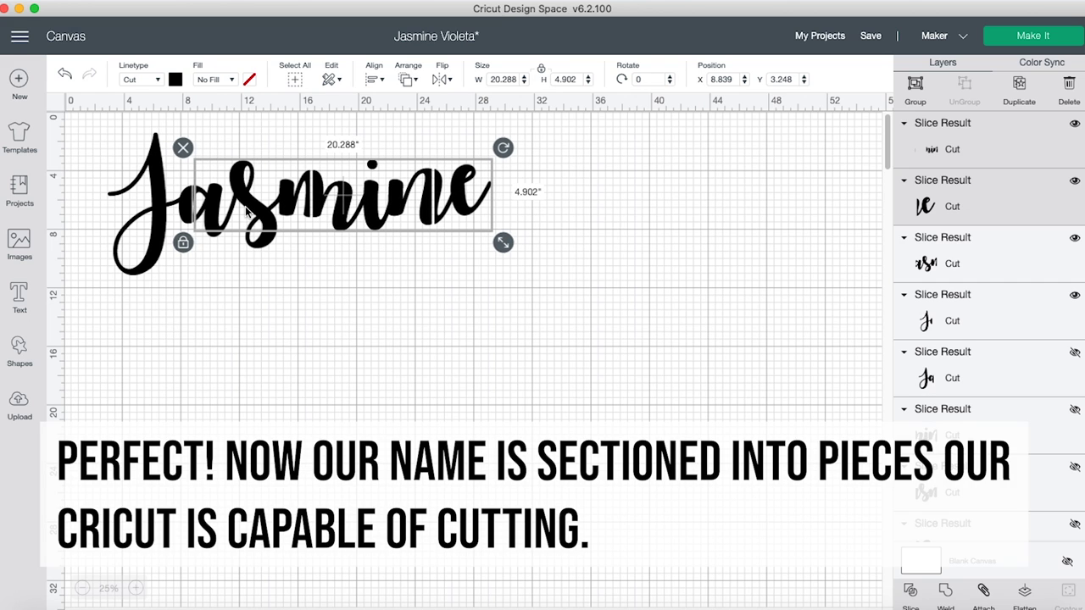
pyautogui.click(157, 197)
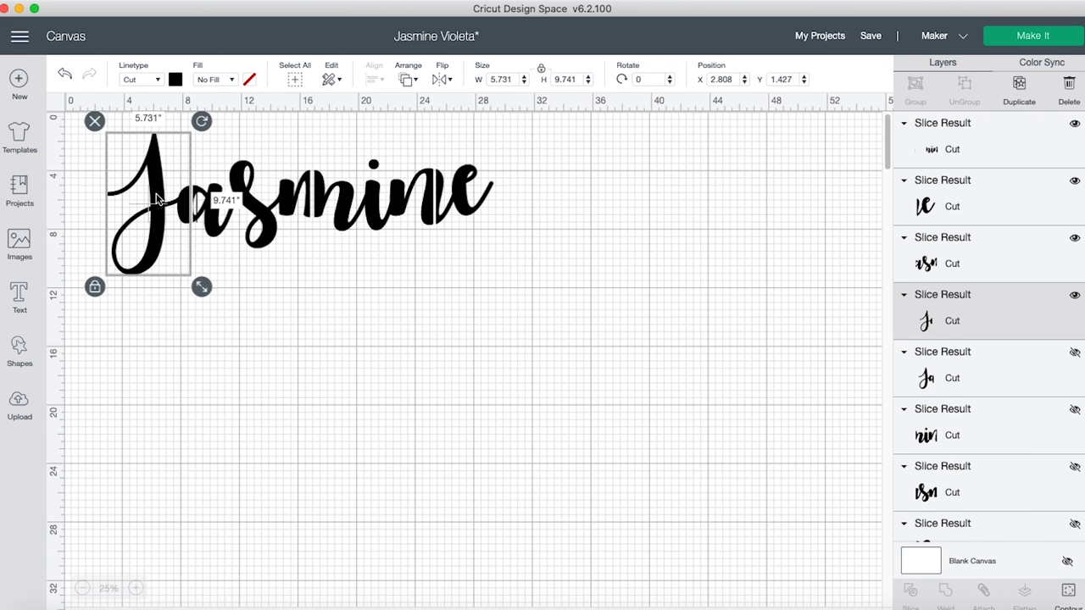
pyautogui.click(214, 265)
# - Move the third letter piece straight down below the name, to a Y position of about 8.15 inches
pyautogui.click(214, 206)
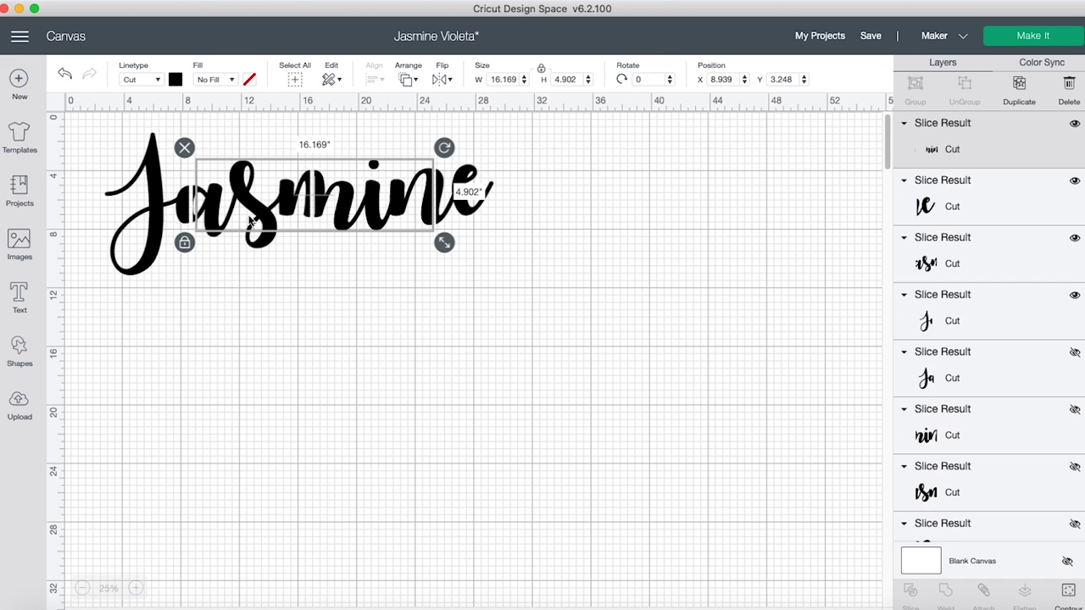
pyautogui.click(310, 261)
pyautogui.click(371, 191)
pyautogui.press('Down')
pyautogui.press('Down')
pyautogui.press('Down')
pyautogui.press('Down')
pyautogui.press('Down')
pyautogui.press('Down')
pyautogui.press('Down')
pyautogui.press('Down')
pyautogui.press('Down')
pyautogui.press('Down')
pyautogui.press('Down')
pyautogui.press('Down')
pyautogui.press('Down')
pyautogui.press('Down')
pyautogui.press('Down')
pyautogui.press('Down')
pyautogui.press('Down')
pyautogui.press('Down')
pyautogui.press('Down')
pyautogui.press('Down')
pyautogui.press('Down')
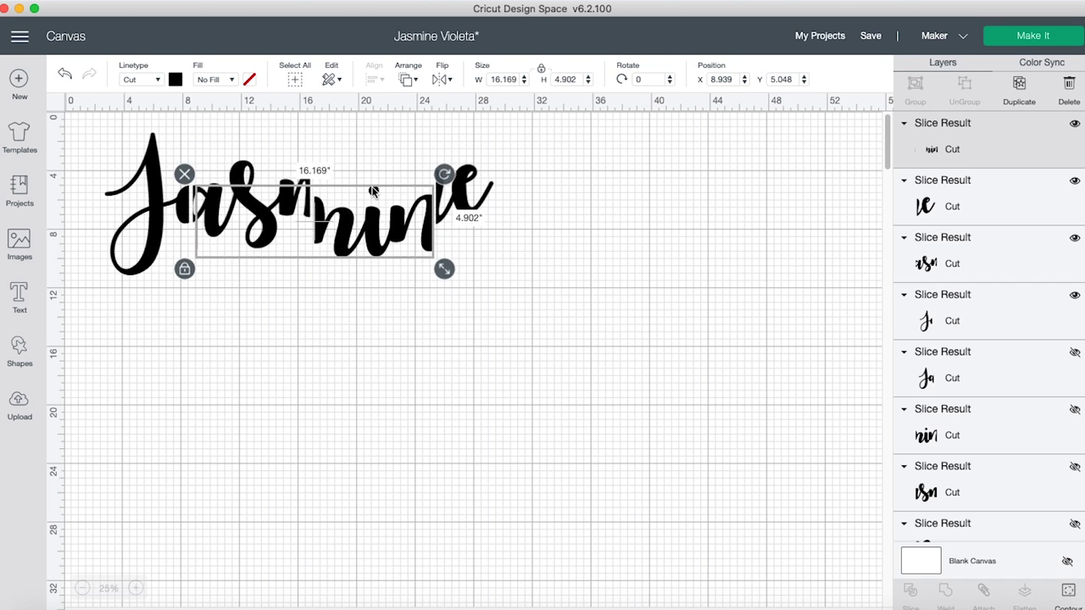
pyautogui.press('Down')
pyautogui.press('Down')
pyautogui.press('Down')
pyautogui.press('Down')
pyautogui.press('Down')
pyautogui.press('Down')
pyautogui.press('Down')
pyautogui.press('Down')
pyautogui.press('Down')
pyautogui.press('Down')
pyautogui.press('Down')
pyautogui.press('Down')
pyautogui.press('Down')
pyautogui.press('Down')
pyautogui.press('Down')
pyautogui.press('Down')
pyautogui.press('Down')
pyautogui.press('Down')
pyautogui.press('Down')
pyautogui.press('Down')
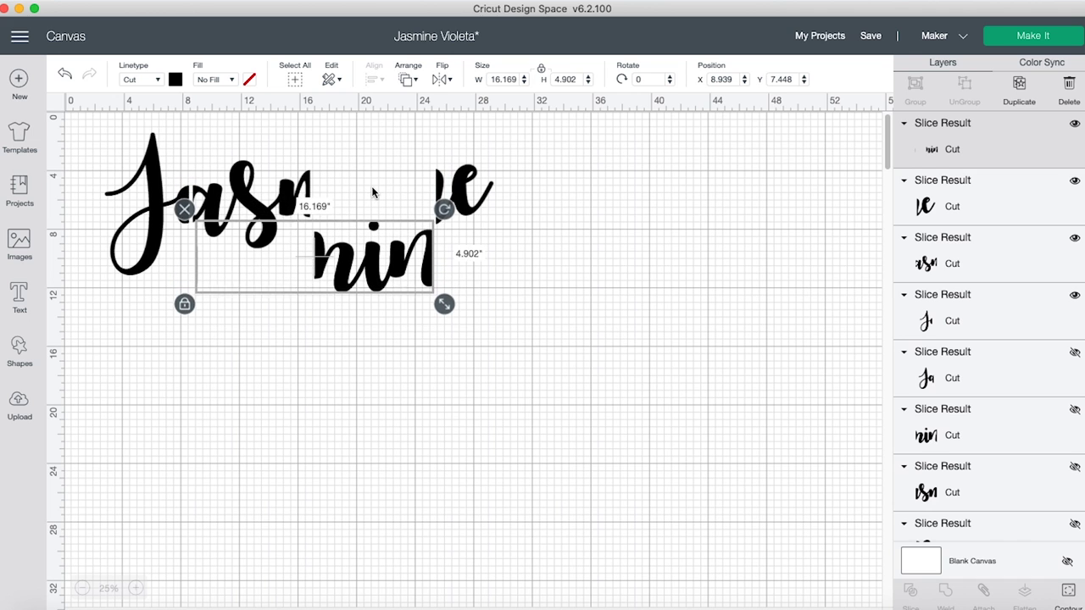
pyautogui.click(349, 398)
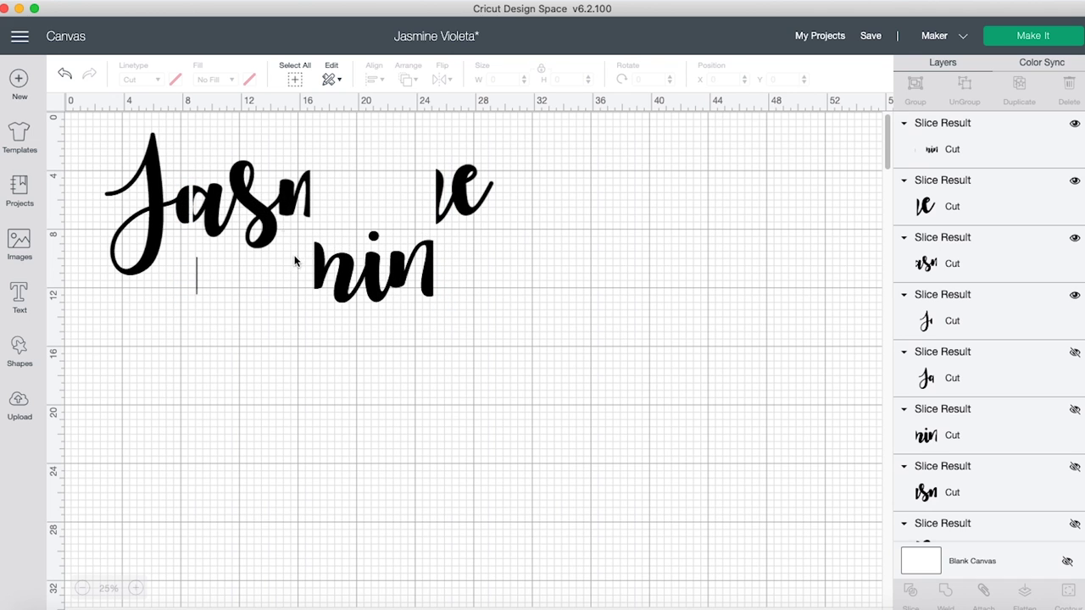
pyautogui.click(199, 291)
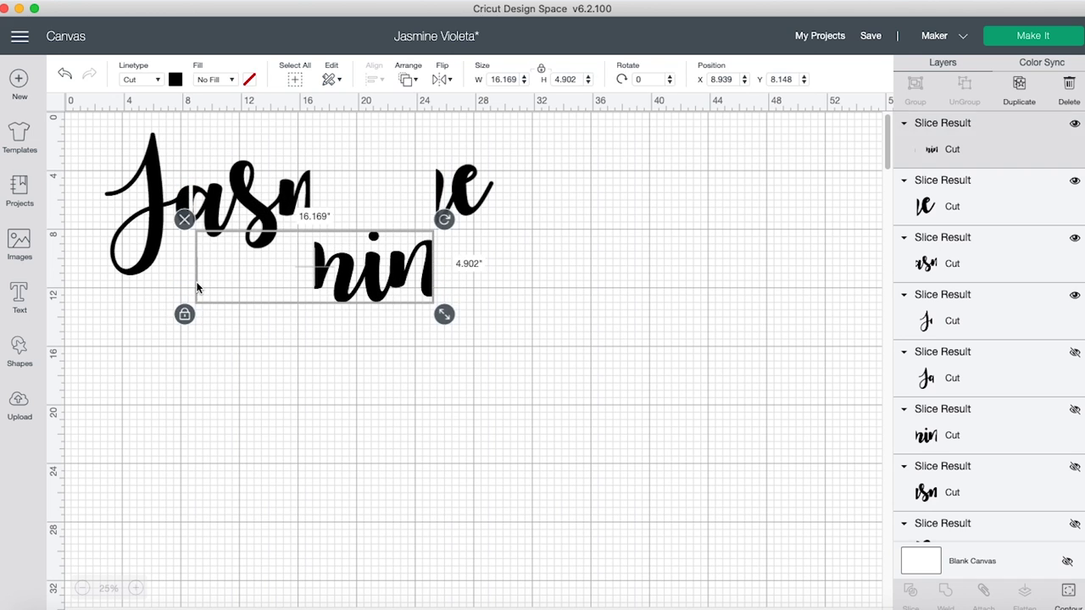
pyautogui.click(243, 195)
pyautogui.press('Up')
pyautogui.press('Up')
pyautogui.press('Up')
pyautogui.press('Up')
pyautogui.press('Up')
pyautogui.press('Up')
pyautogui.press('Up')
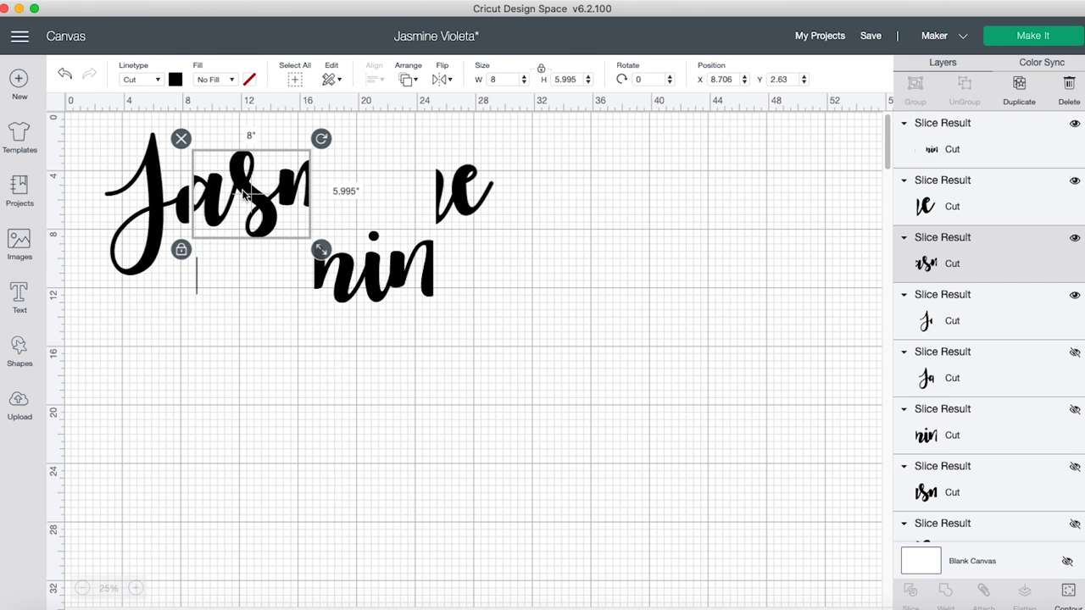
pyautogui.press('Down')
pyautogui.press('Down')
pyautogui.press('Down')
pyautogui.press('Down')
pyautogui.press('Down')
pyautogui.press('Down')
pyautogui.press('Down')
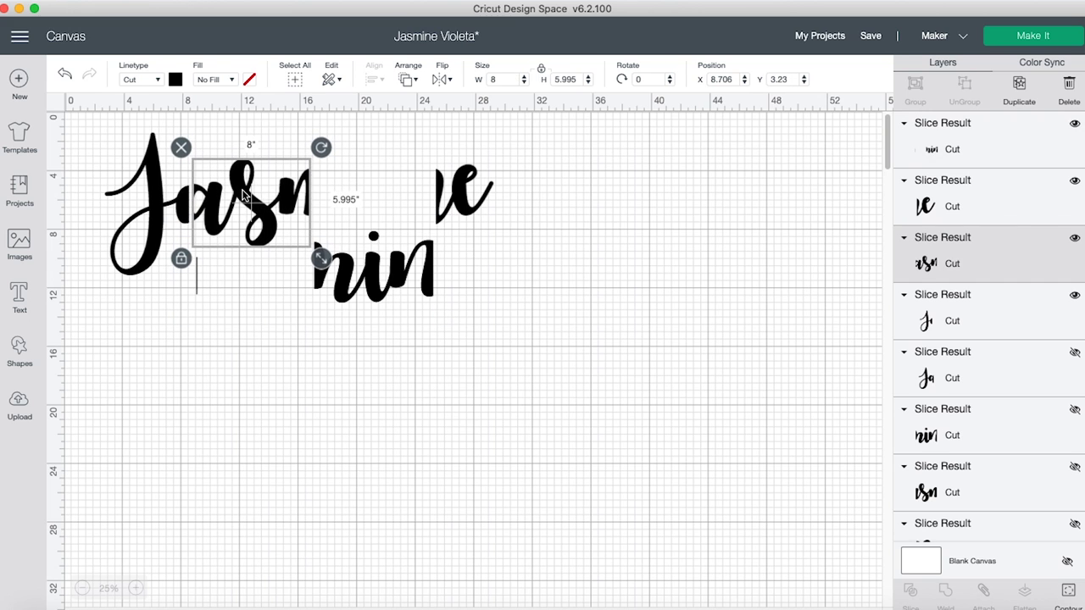
# - Lower the third letter piece, with its stray sliver, to a Y position of about 8.75 inches
pyautogui.click(377, 282)
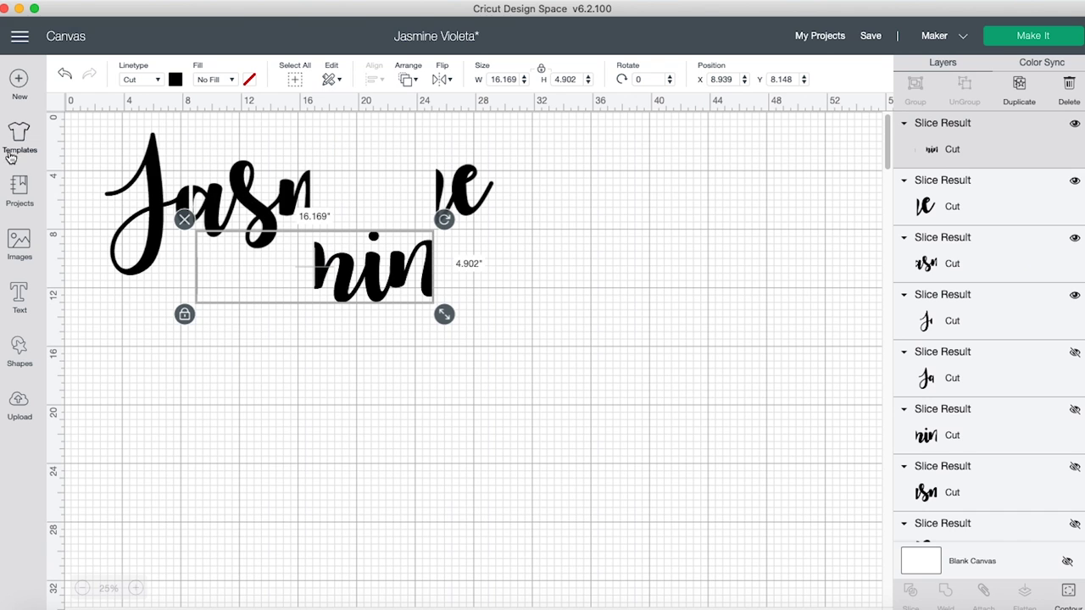
pyautogui.press('Right')
pyautogui.press('Left')
pyautogui.press('Down')
pyautogui.press('Down')
pyautogui.press('Down')
pyautogui.press('Down')
pyautogui.press('Down')
pyautogui.press('Down')
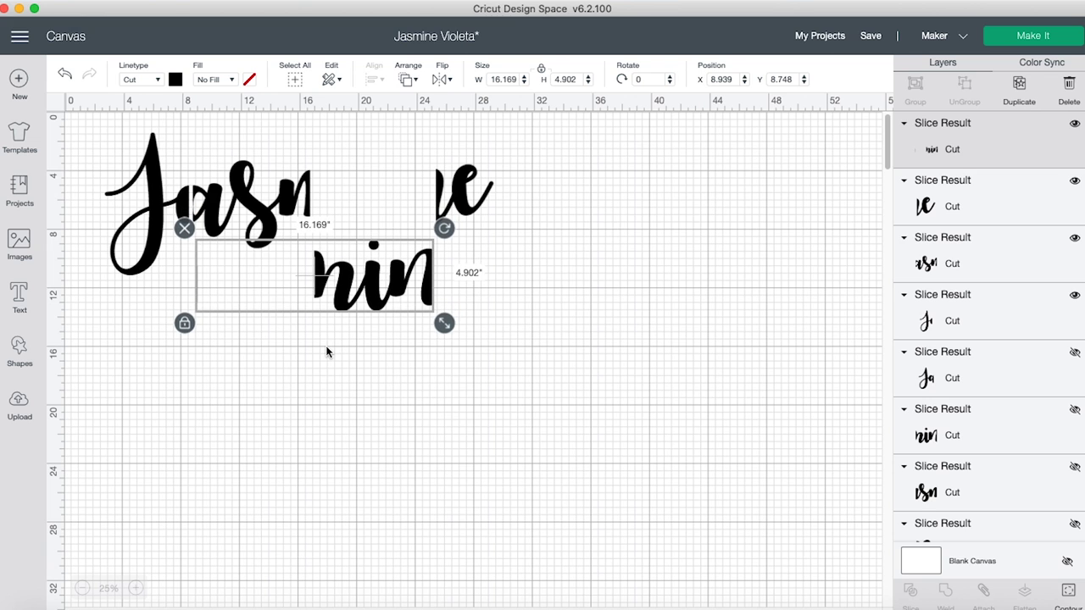
pyautogui.click(327, 351)
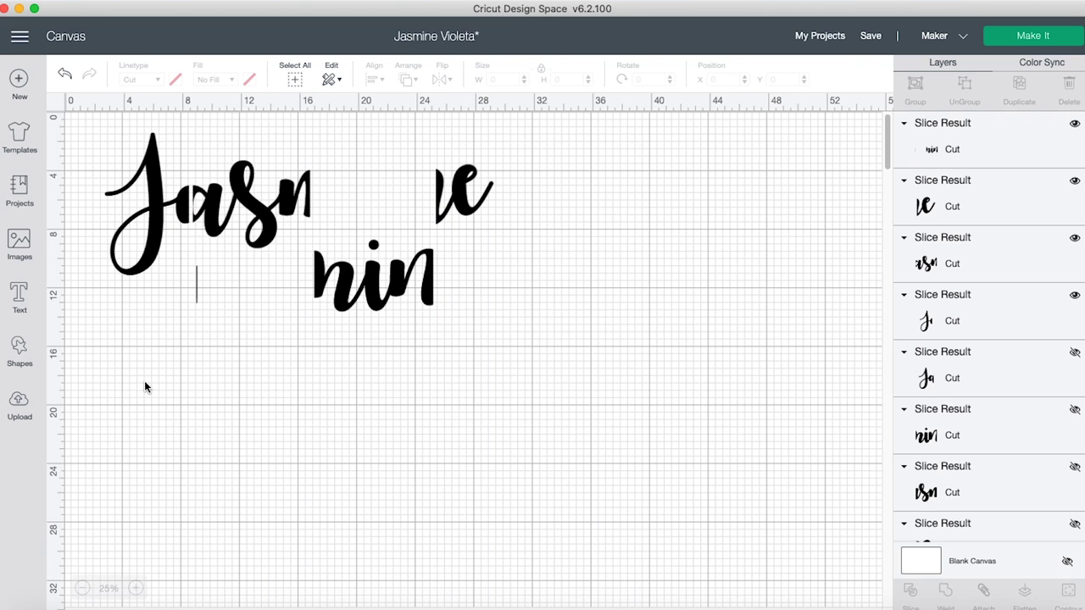
# - Insert a square over the stray sliver below the name and enlarge it to about 5.61 inches
pyautogui.click(15, 355)
pyautogui.click(149, 268)
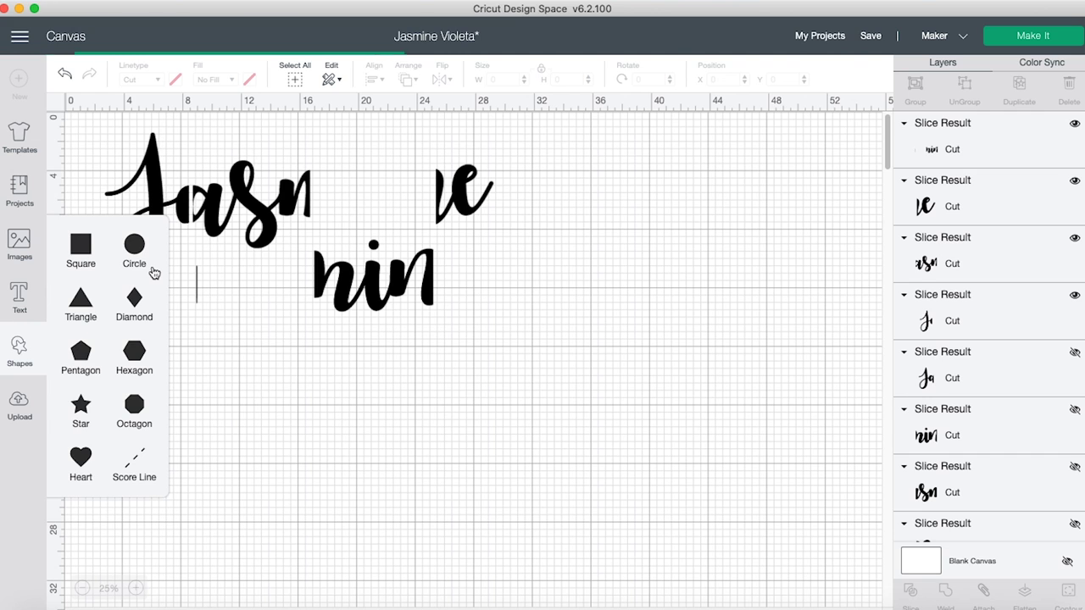
pyautogui.moveTo(92, 141); pyautogui.dragTo(197, 274)
pyautogui.click(229, 356)
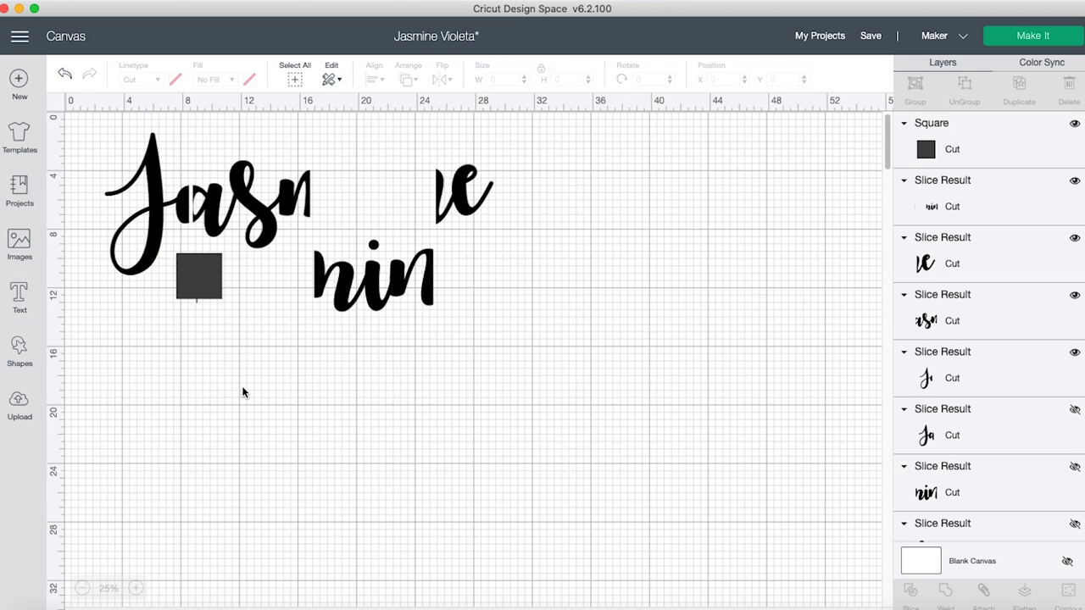
pyautogui.click(213, 276)
pyautogui.moveTo(233, 310); pyautogui.dragTo(267, 347)
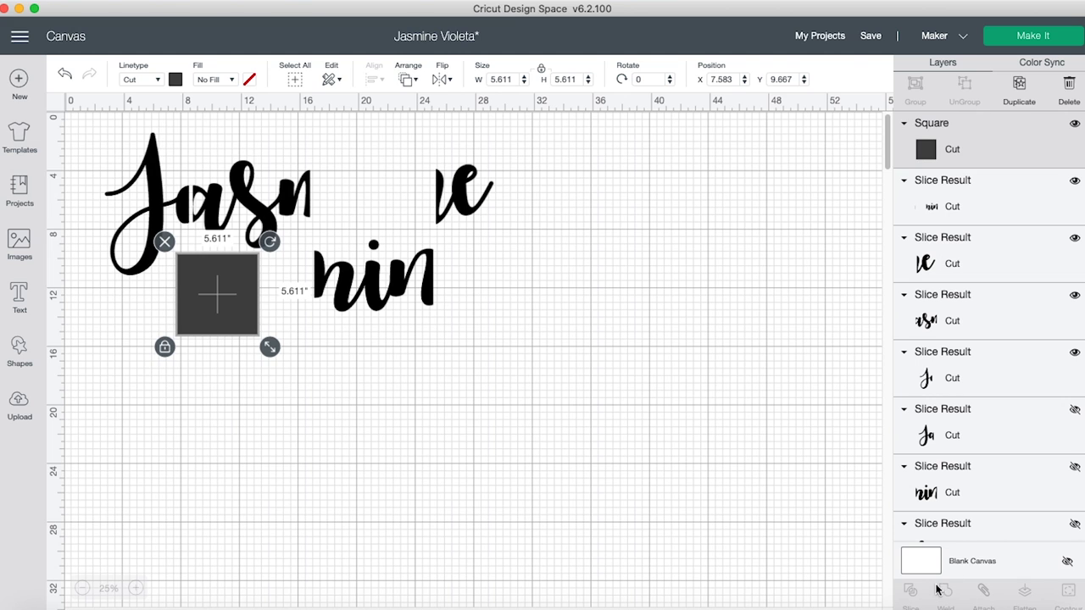
# - Slice the third letter piece with the square and delete the square and both copies of the stray sliver
pyautogui.keyDown('shift'); pyautogui.click(430, 278); pyautogui.keyUp('shift')
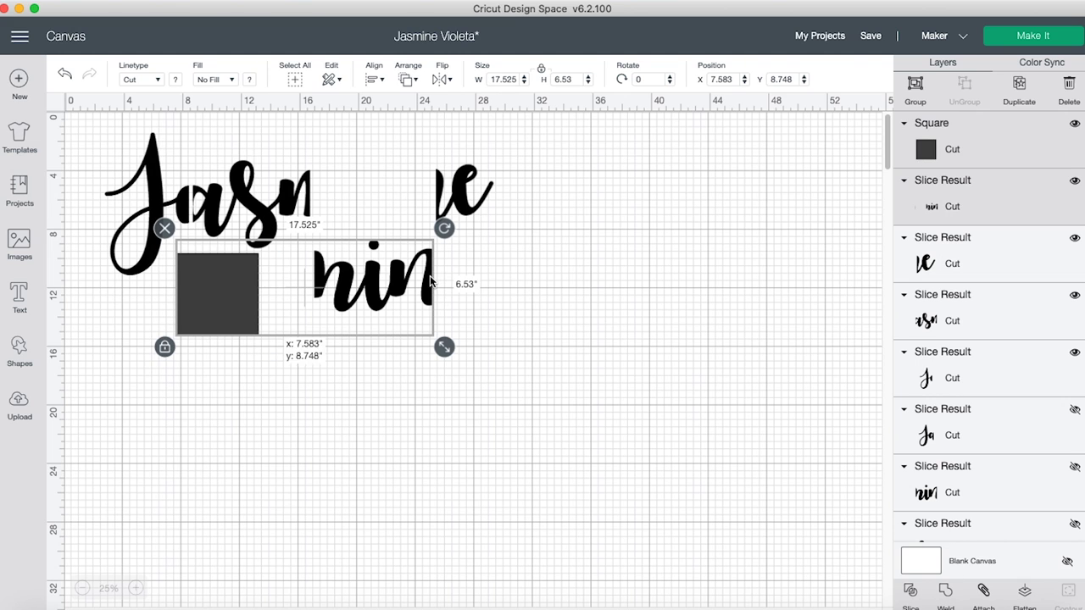
pyautogui.click(910, 593)
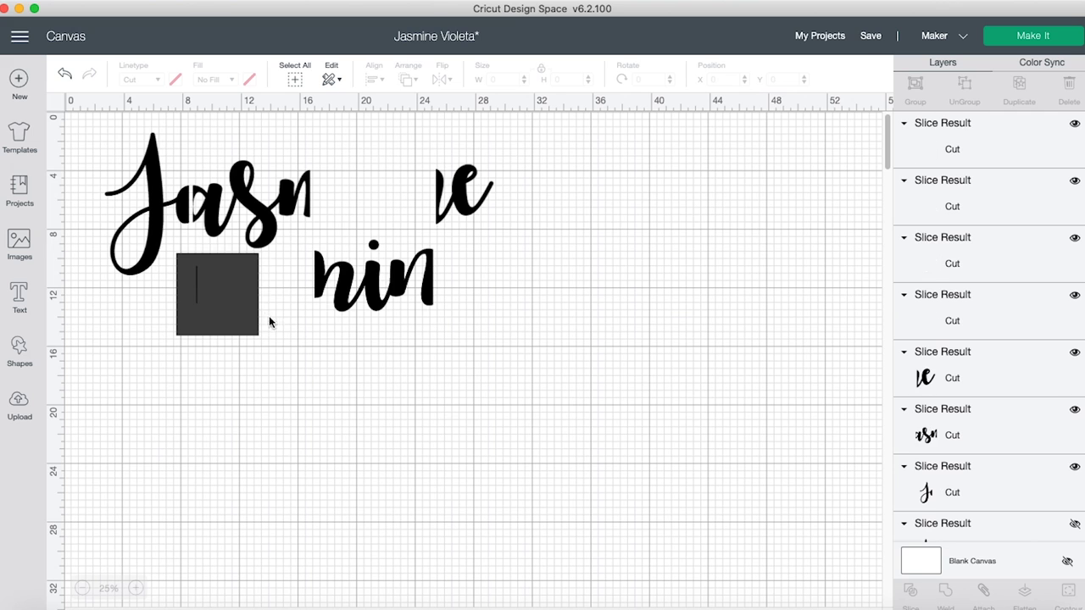
pyautogui.click(235, 314)
pyautogui.press('Delete')
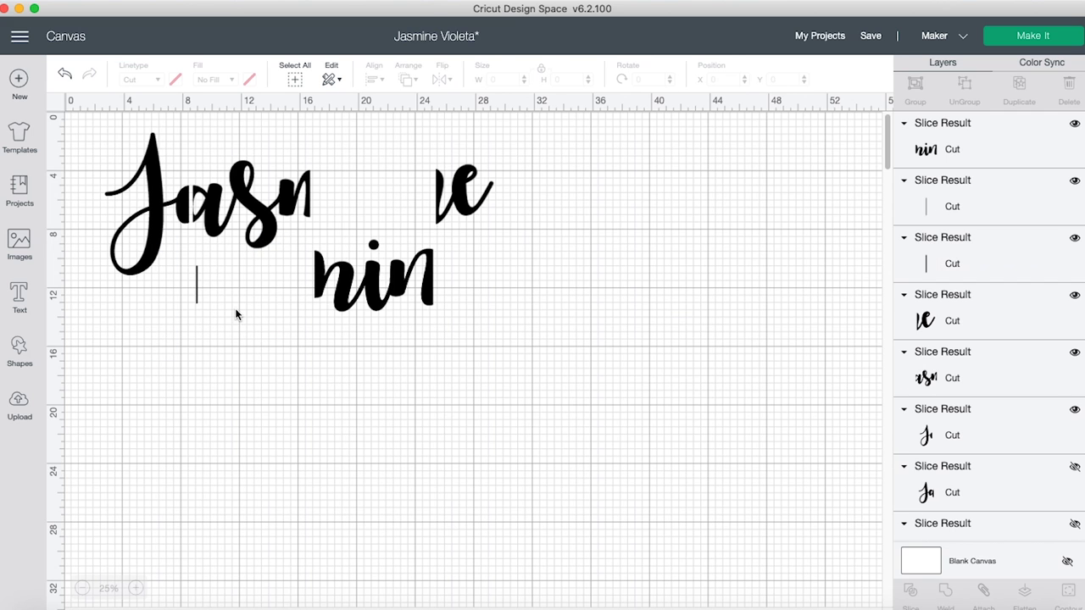
pyautogui.click(195, 289)
pyautogui.press('Delete')
pyautogui.click(195, 289)
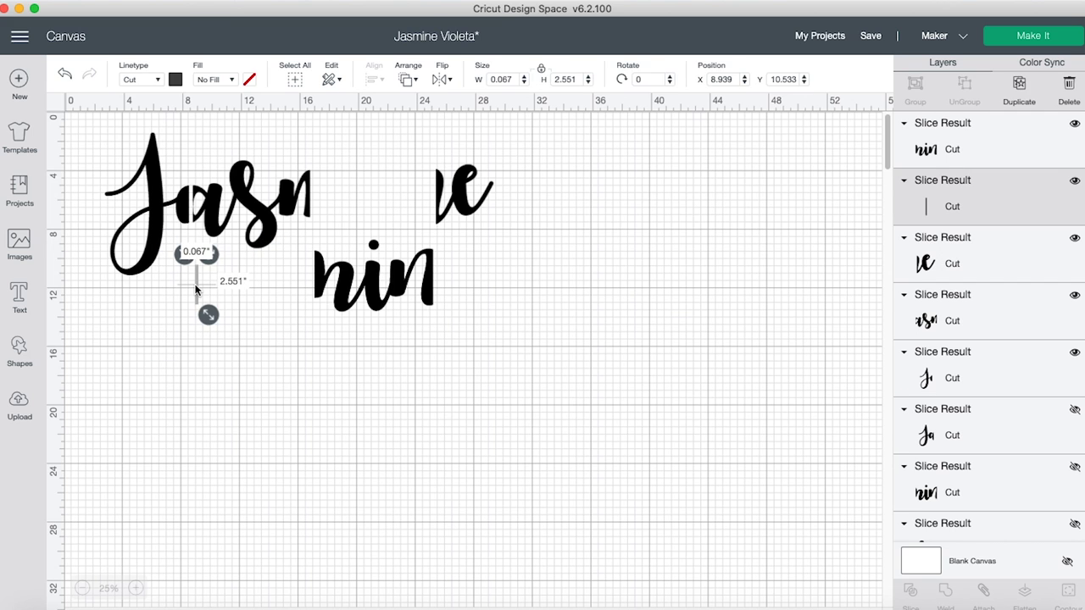
pyautogui.press('Delete')
# - Move the third letter piece straight up into line with the rest of the name, to a Y position of about 3.45 inches
pyautogui.click(429, 273)
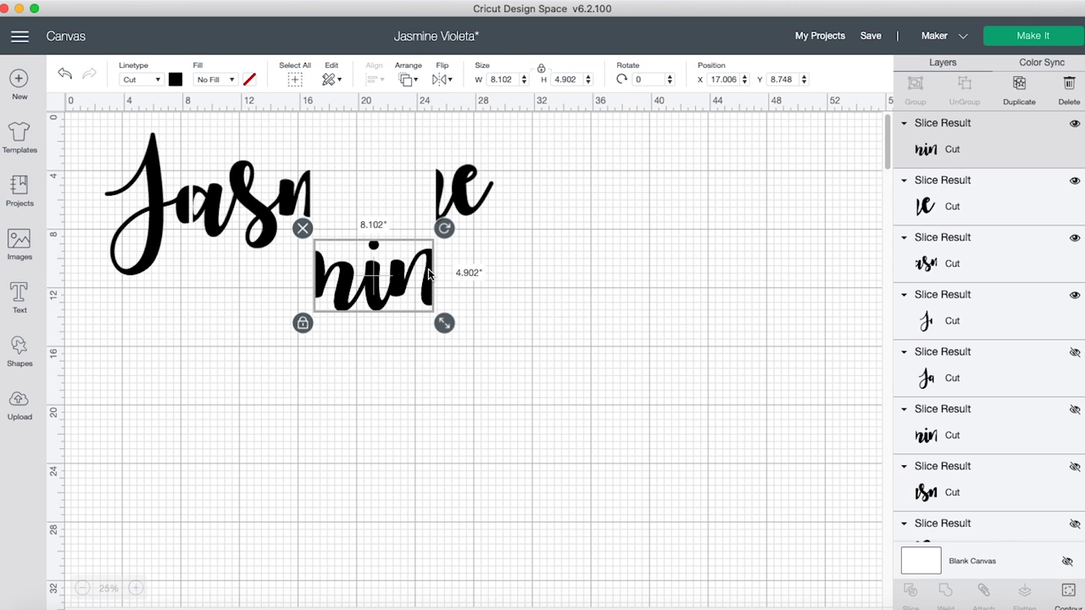
pyautogui.press('Up')
pyautogui.press('Up')
pyautogui.press('Up')
pyautogui.press('Up')
pyautogui.press('Up')
pyautogui.press('Up')
pyautogui.press('Up')
pyautogui.press('Up')
pyautogui.press('Up')
pyautogui.press('Up')
pyautogui.press('Up')
pyautogui.press('Up')
pyautogui.press('Up')
pyautogui.press('Up')
pyautogui.press('Up')
pyautogui.press('Up')
pyautogui.press('Up')
pyautogui.press('Up')
pyautogui.press('Up')
pyautogui.press('Up')
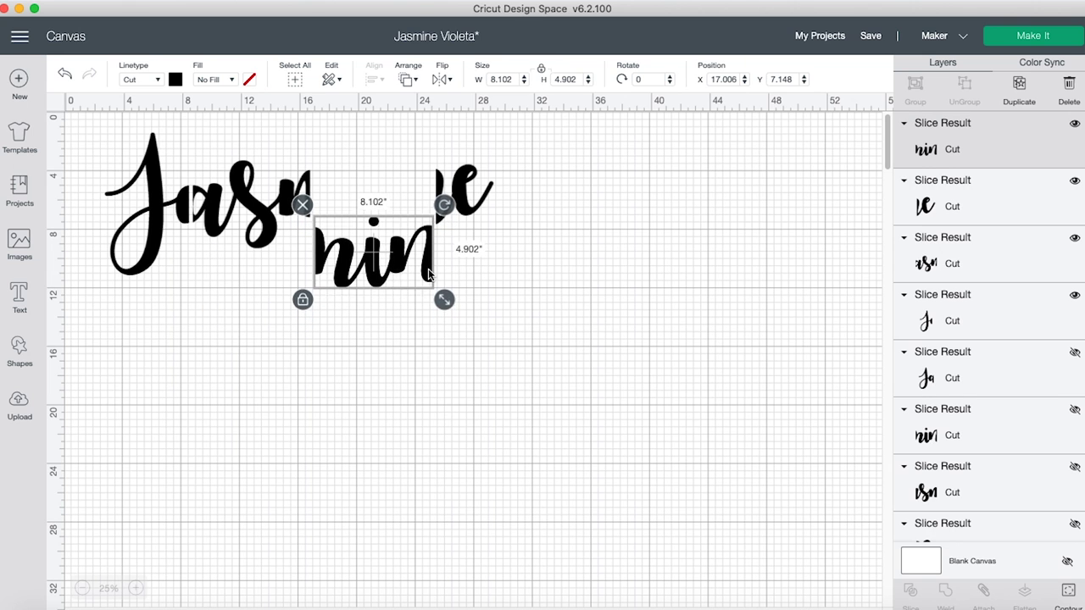
pyautogui.press('Up')
pyautogui.press('Up')
pyautogui.press('Up')
pyautogui.press('Up')
pyautogui.press('Up')
pyautogui.press('Up')
pyautogui.press('Up')
pyautogui.press('Up')
pyautogui.press('Up')
pyautogui.press('Up')
pyautogui.press('Up')
pyautogui.press('Up')
pyautogui.press('Up')
pyautogui.press('Up')
pyautogui.press('Up')
pyautogui.press('Up')
pyautogui.press('Up')
pyautogui.press('Up')
pyautogui.press('Up')
pyautogui.press('Up')
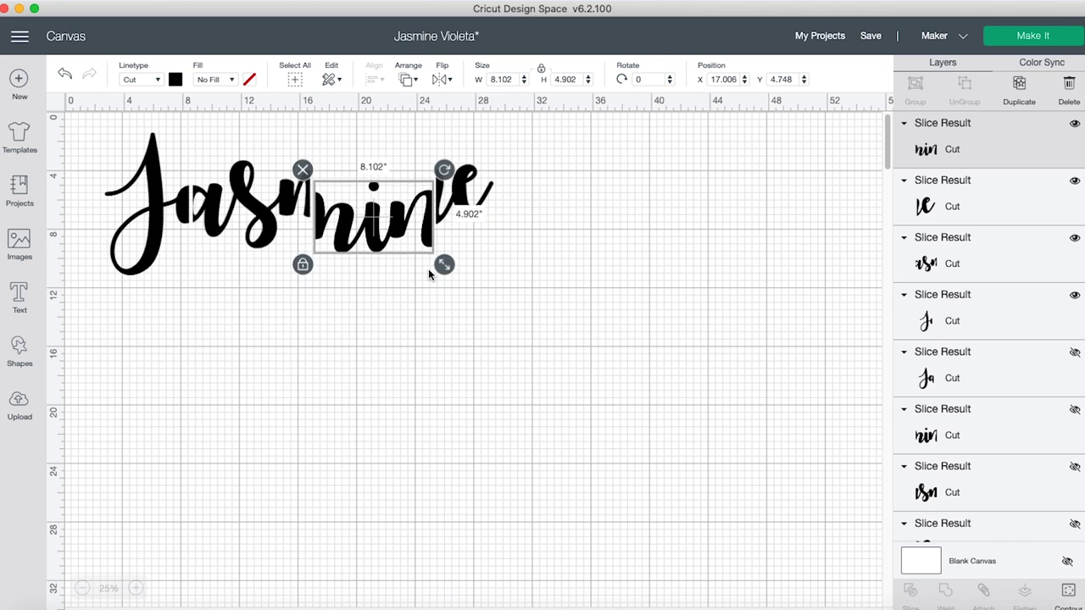
pyautogui.press('Up')
pyautogui.press('Up')
pyautogui.press('Up')
pyautogui.press('Up')
pyautogui.press('Up')
pyautogui.press('Up')
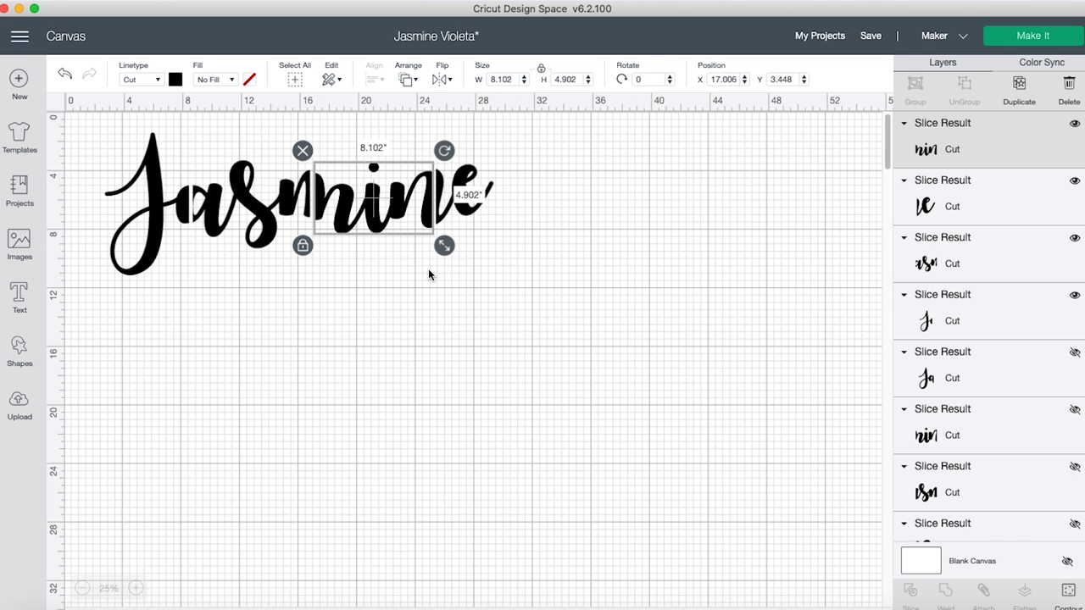
pyautogui.click(444, 328)
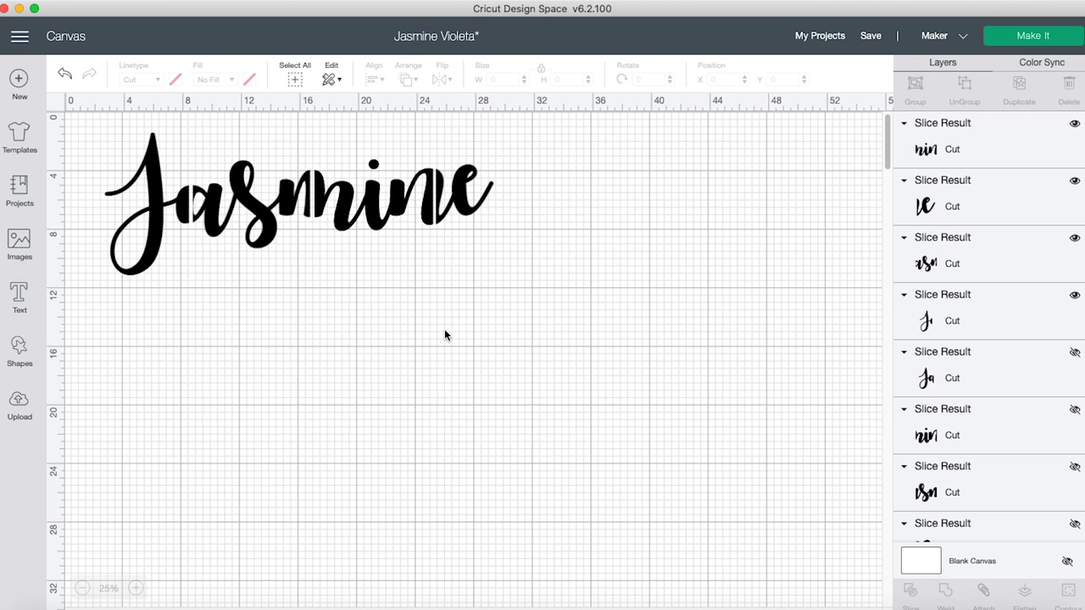
# - Show the four hidden slice pieces of the second name from the end of the layer list
pyautogui.scroll(-5, 976, 457)
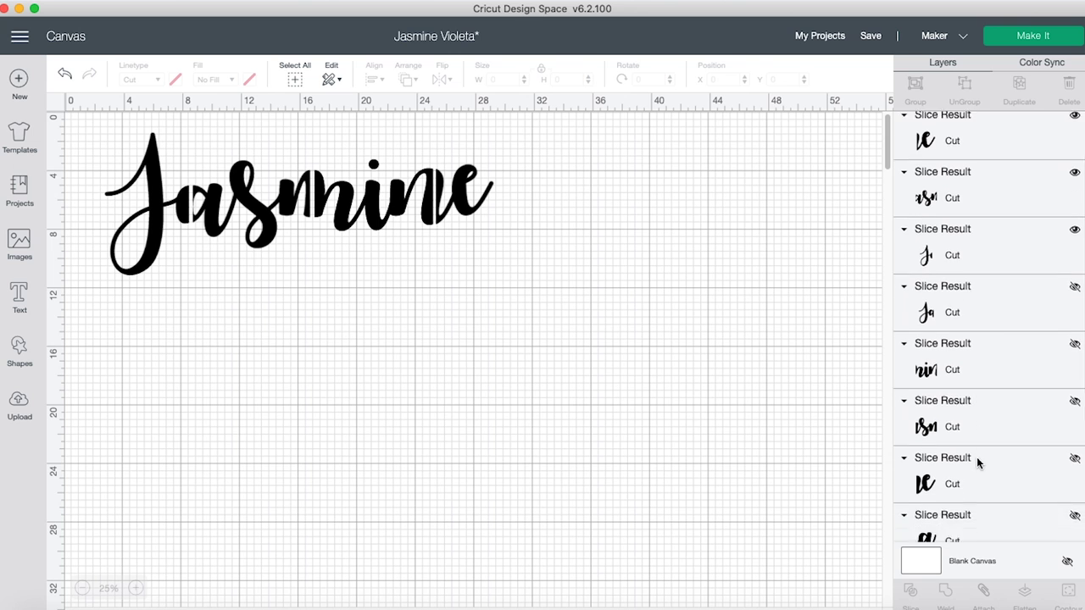
pyautogui.scroll(-2, 976, 457)
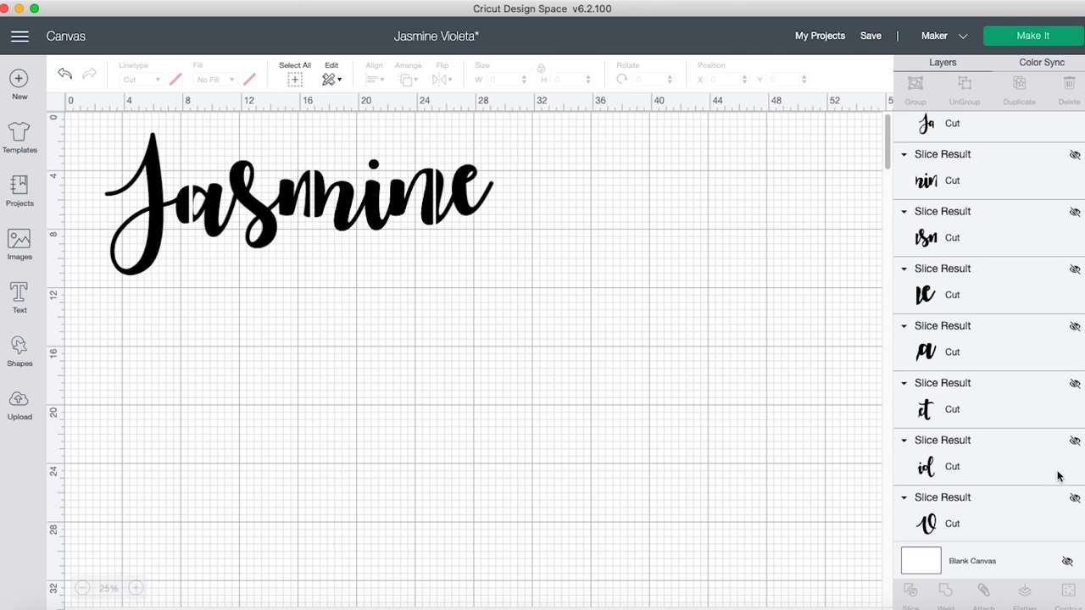
pyautogui.click(1074, 498)
pyautogui.click(1074, 440)
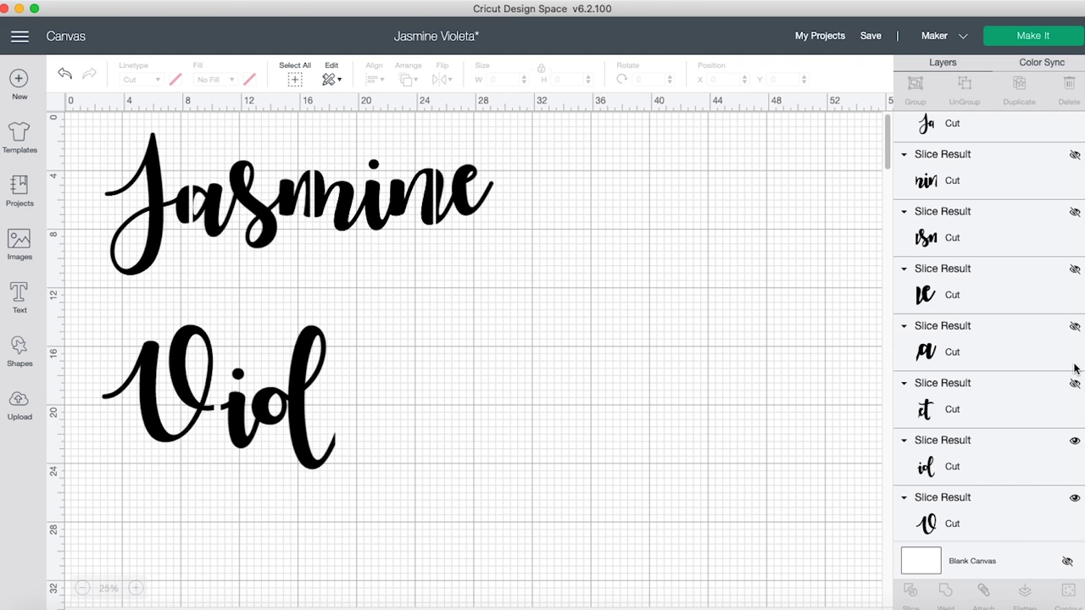
pyautogui.click(1074, 383)
pyautogui.click(1074, 326)
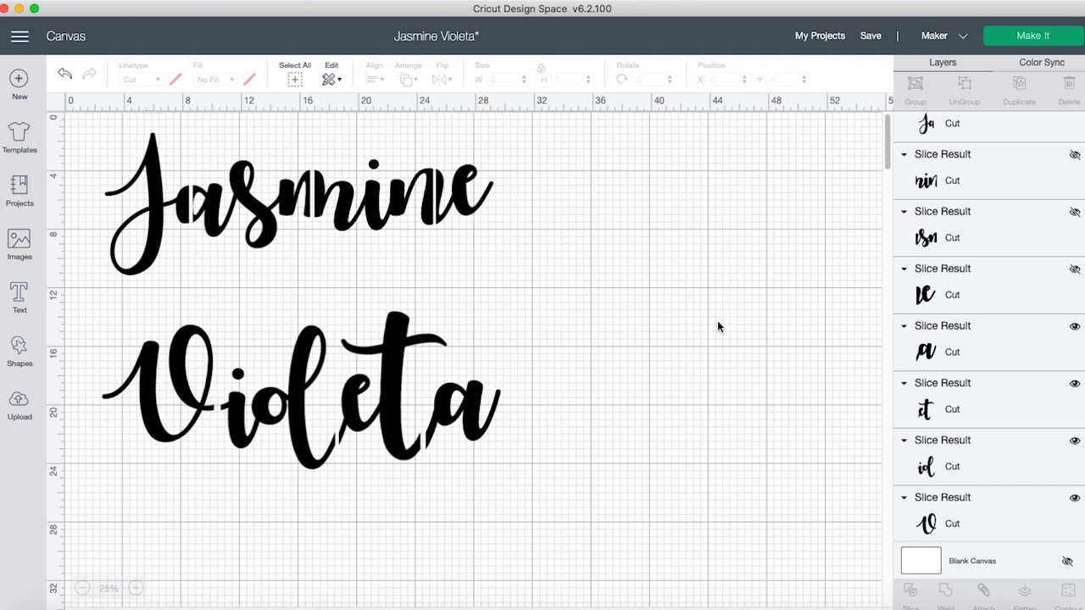
# - Compare the overall sizes of the two names and hide the four newly sliced pieces of the upper name
pyautogui.moveTo(585, 527); pyautogui.dragTo(96, 355)
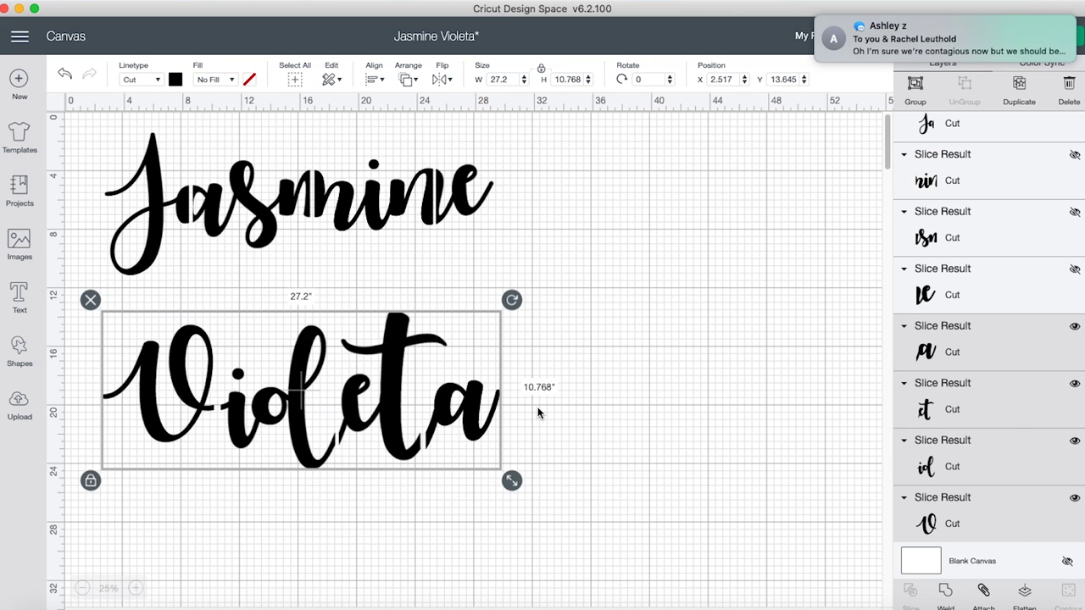
pyautogui.moveTo(585, 160); pyautogui.dragTo(113, 248)
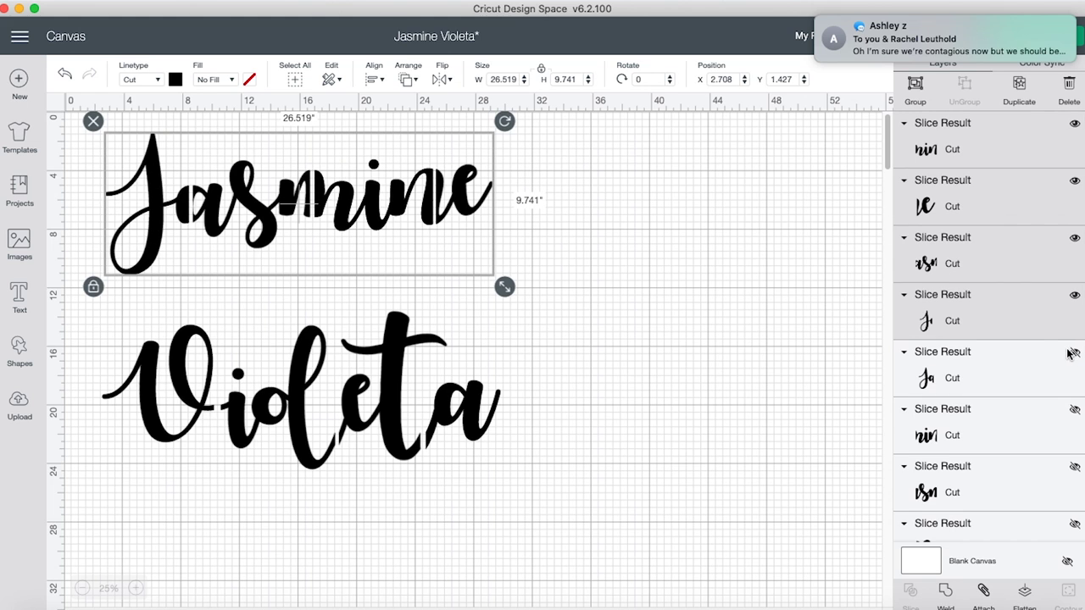
pyautogui.click(1074, 296)
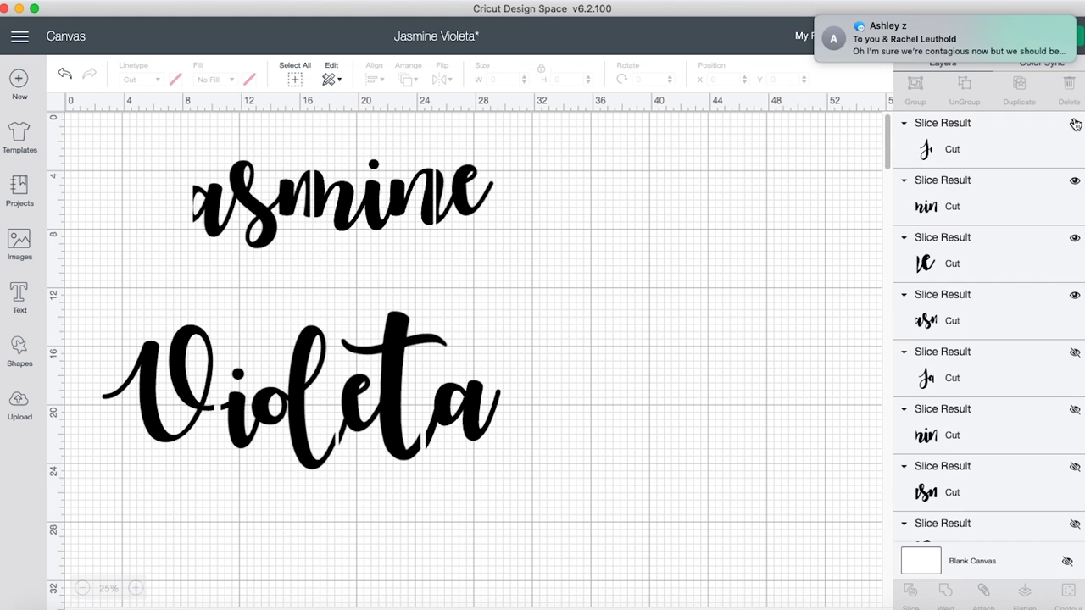
pyautogui.click(1074, 125)
pyautogui.click(1073, 123)
pyautogui.click(1074, 180)
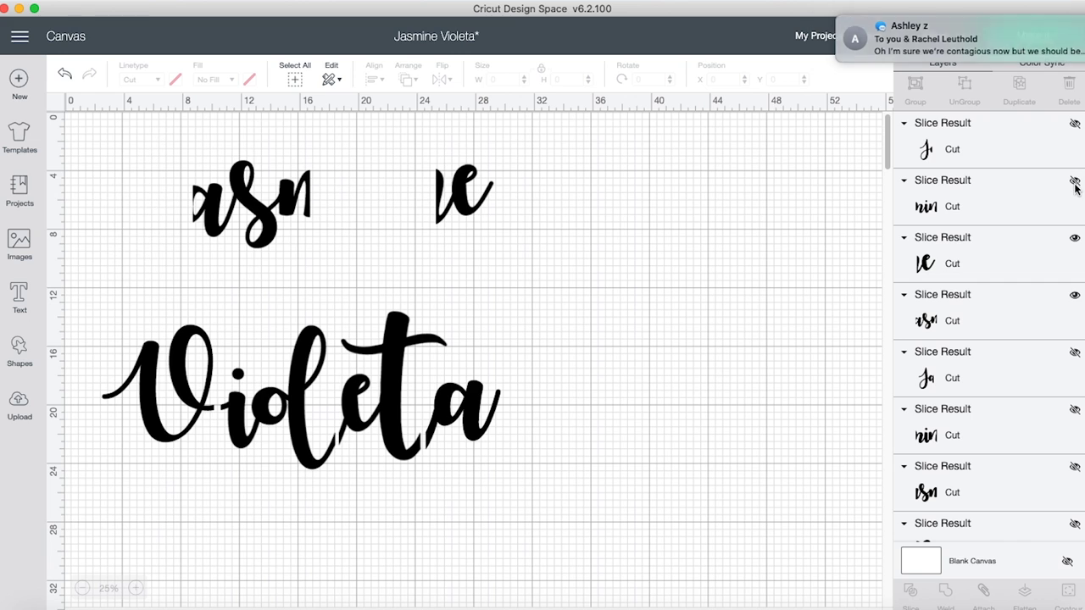
pyautogui.click(1074, 239)
pyautogui.click(1074, 298)
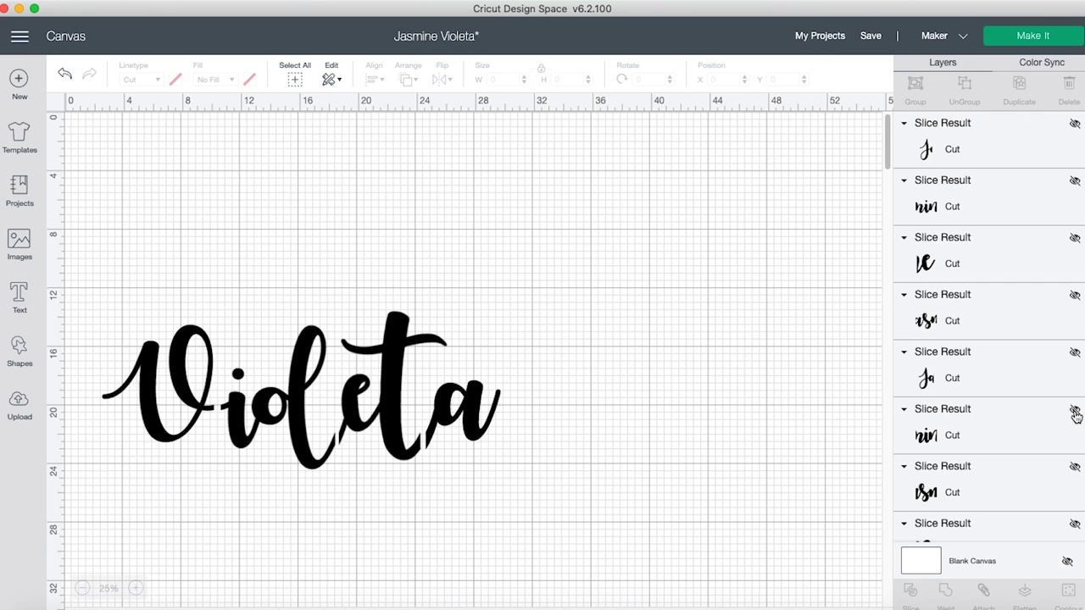
# - Show the four earlier, larger slice pieces of the upper name so both complete names are on the canvas
pyautogui.click(1074, 353)
pyautogui.click(1073, 410)
pyautogui.scroll(-3, 1074, 415)
pyautogui.scroll(-3, 1075, 415)
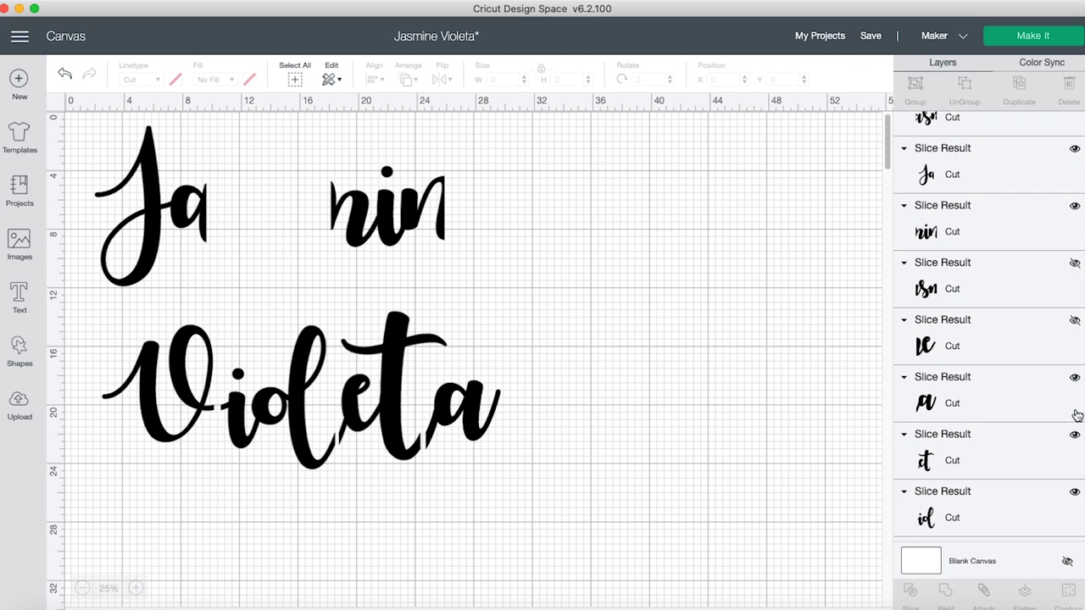
pyautogui.click(1075, 264)
pyautogui.click(1075, 320)
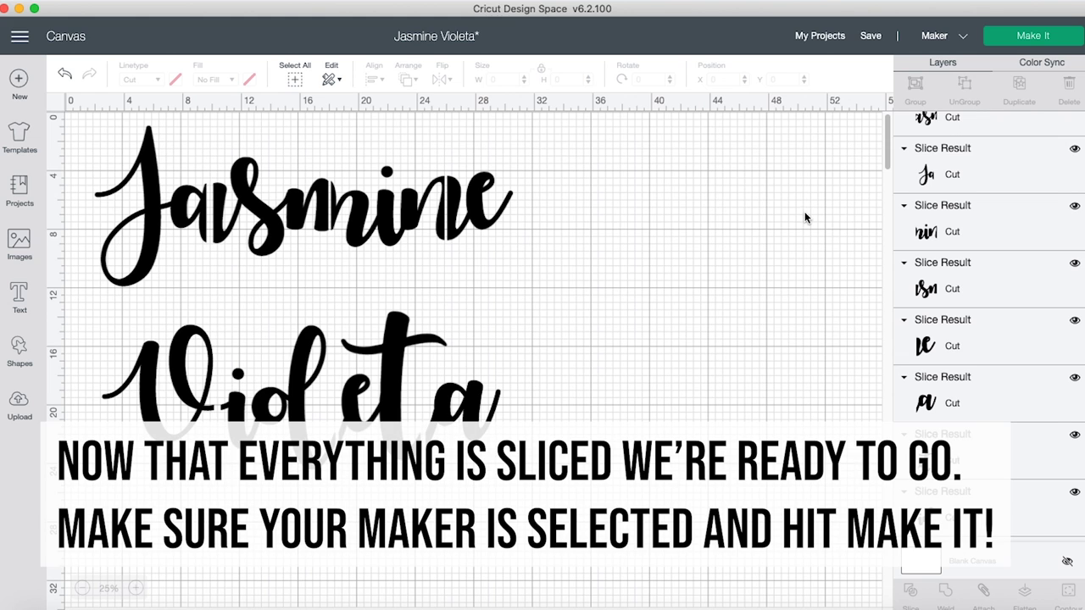
# - Send the project to the mat preview and shift the pieces on mats 1 and 2 about 1 inch to the right
pyautogui.click(1005, 42)
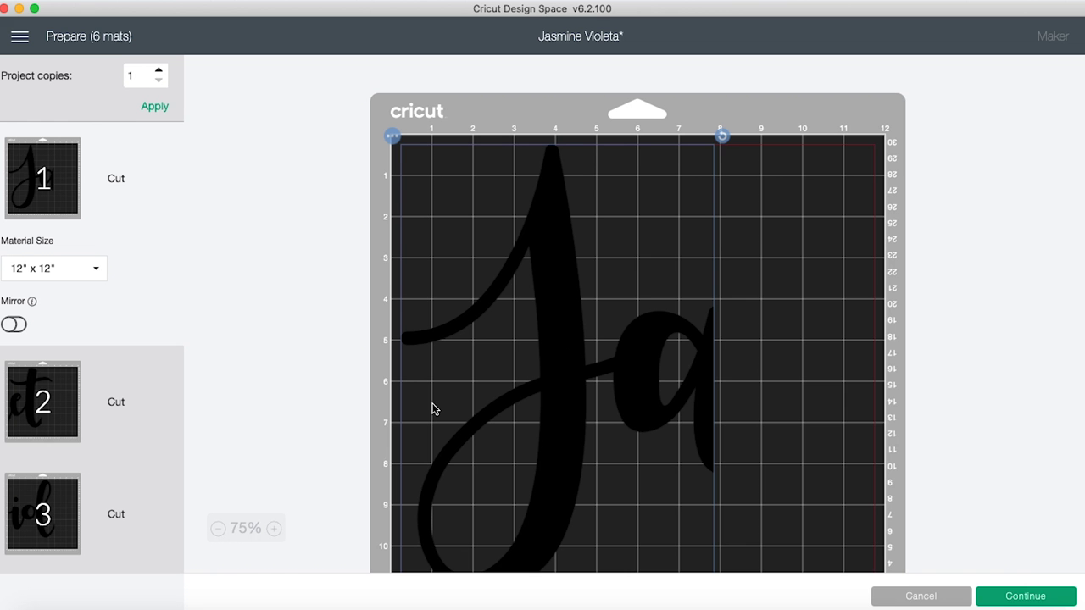
pyautogui.moveTo(553, 339); pyautogui.dragTo(588, 339)
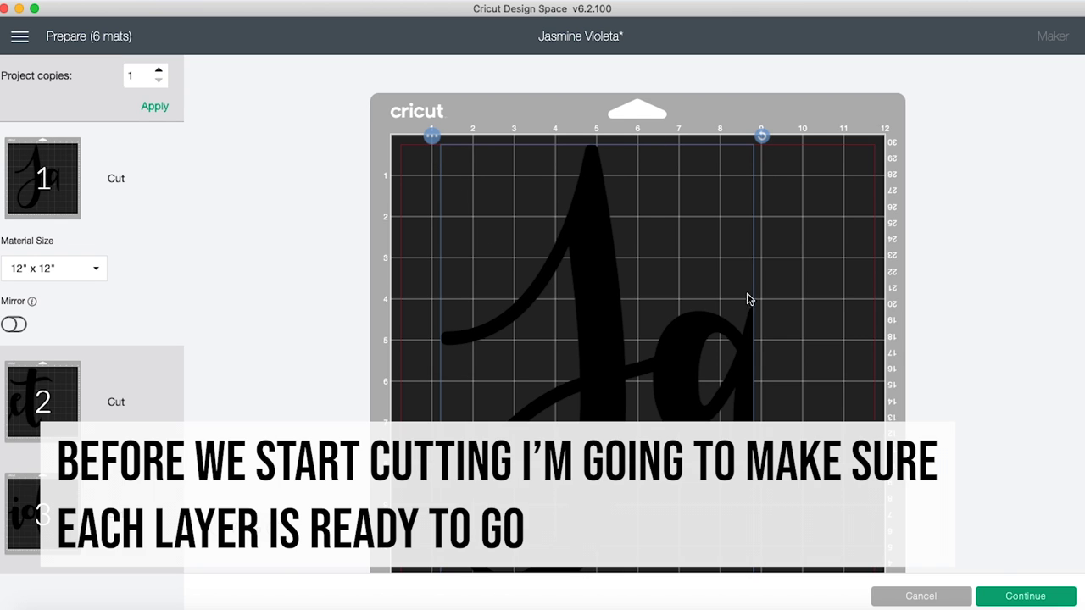
pyautogui.click(28, 424)
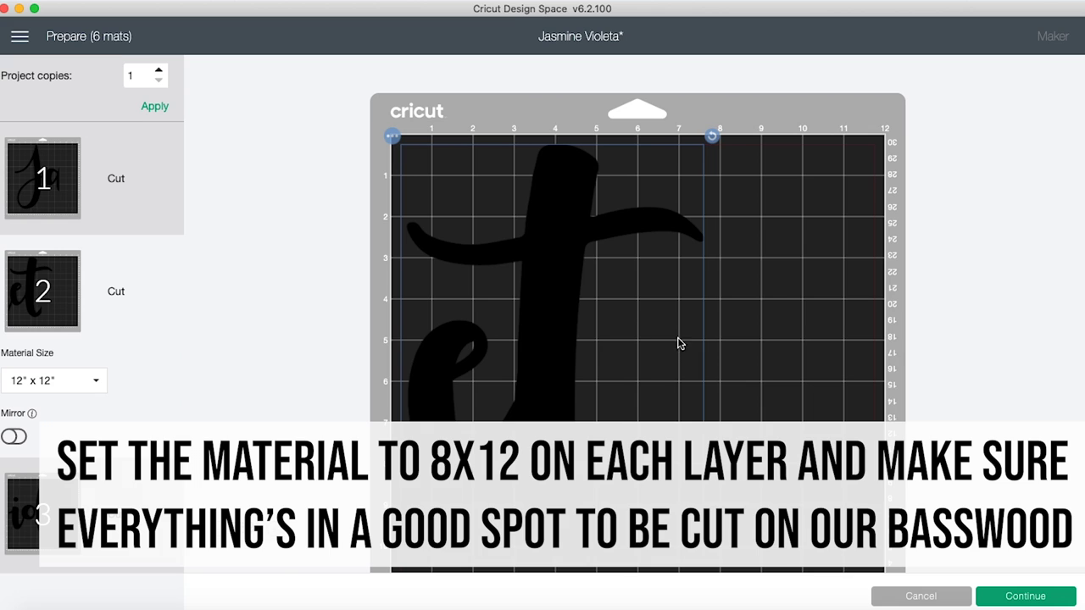
pyautogui.moveTo(537, 329); pyautogui.dragTo(582, 335)
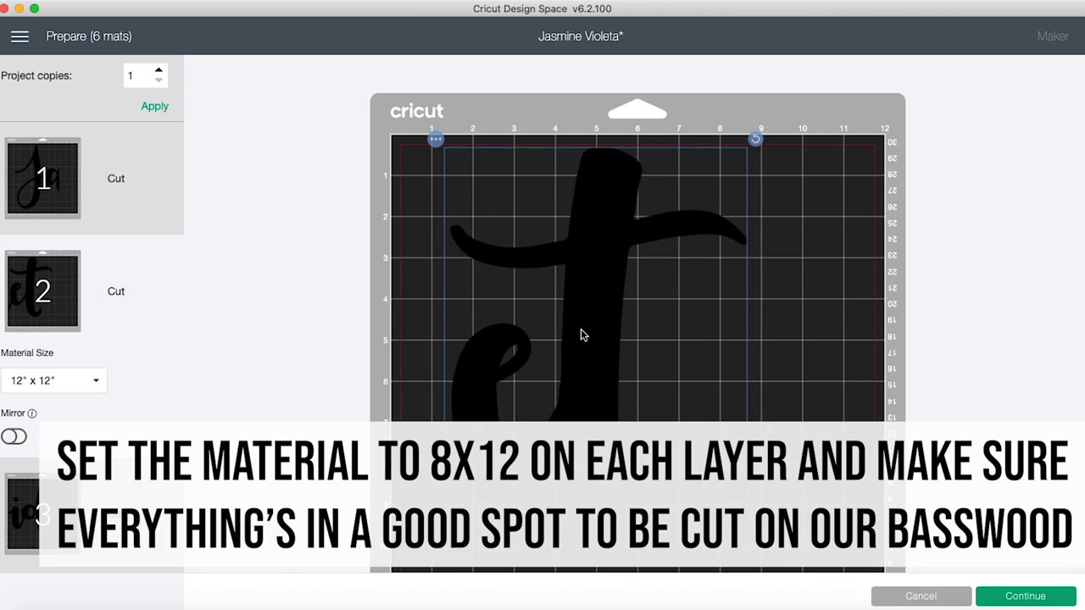
# - Shift the letter piece on mat 3 about 1 inch to the right and reposition the piece on a further mat
pyautogui.click(72, 495)
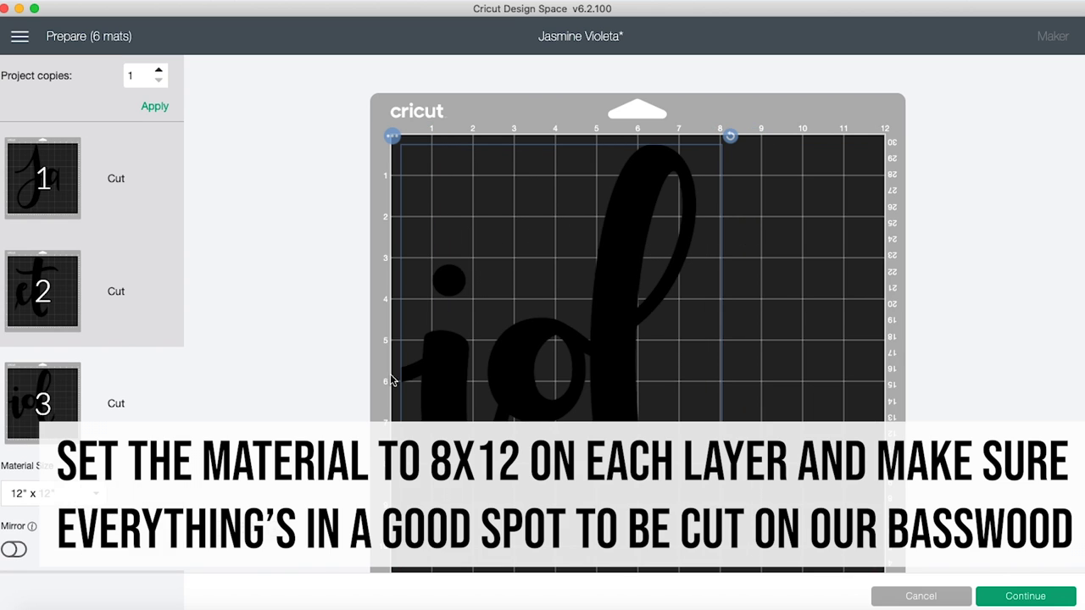
pyautogui.moveTo(588, 358); pyautogui.dragTo(623, 365)
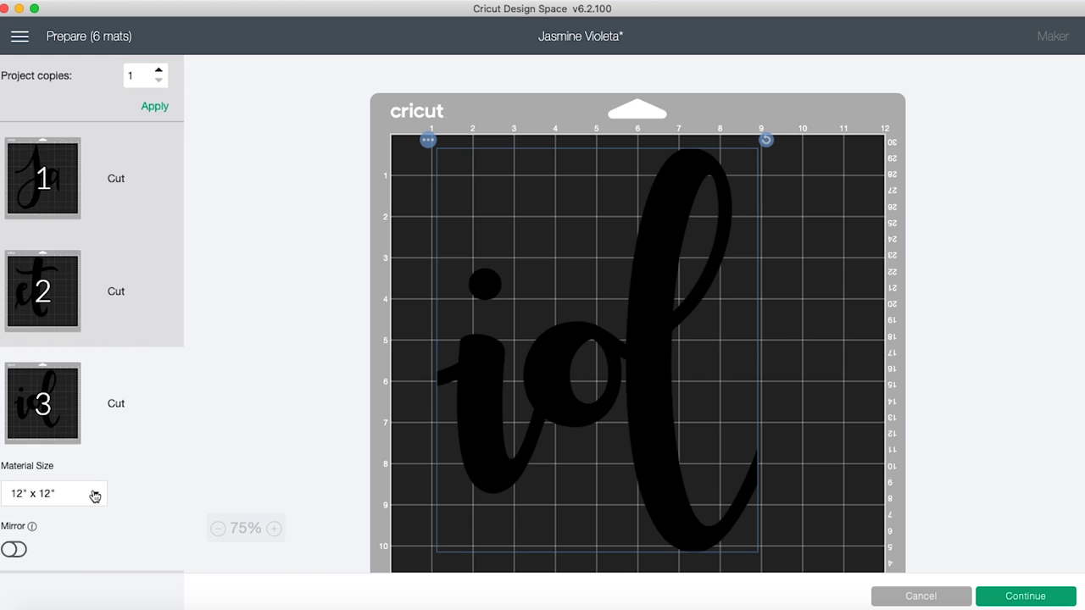
pyautogui.scroll(-5, 92, 494)
pyautogui.click(43, 376)
pyautogui.moveTo(552, 342); pyautogui.dragTo(569, 356)
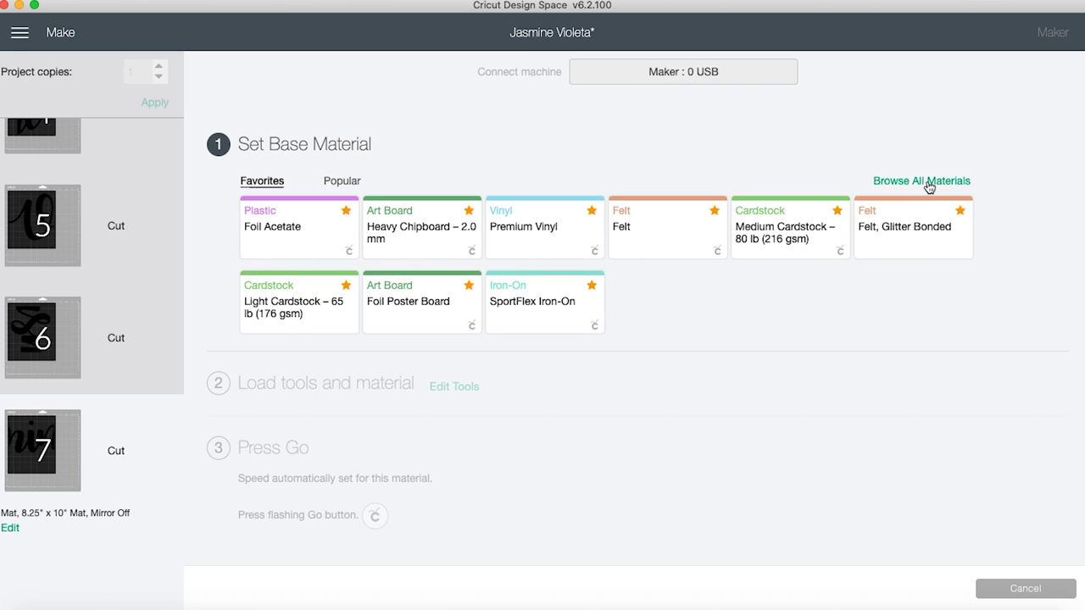
# - Search all materials for basswood and set the base material to Basswood – 1/16" (1.6 mm)
pyautogui.click(928, 183)
pyautogui.click(798, 107)
pyautogui.write('n')
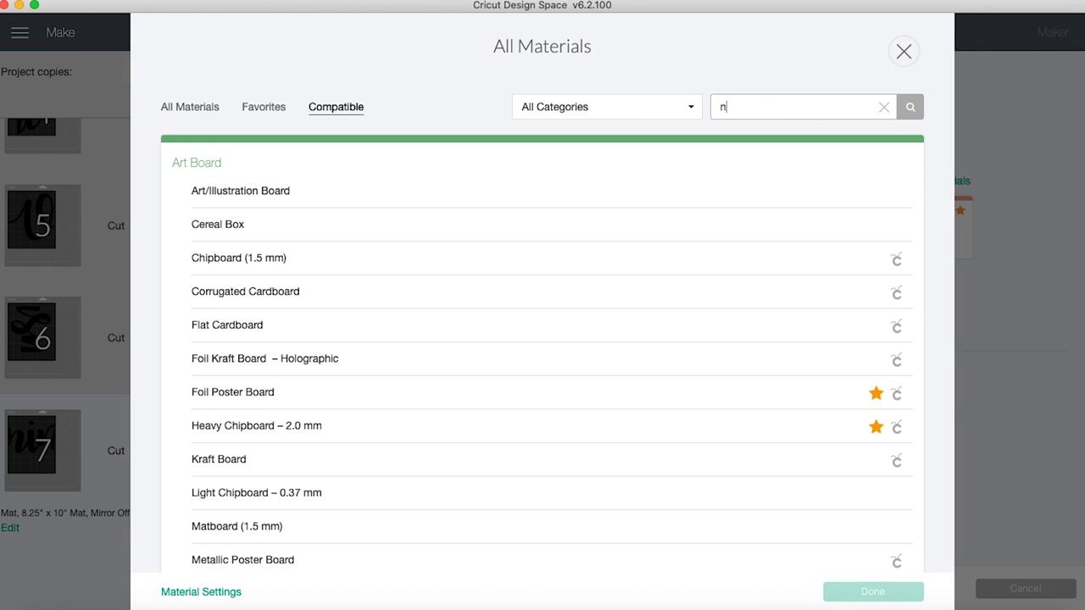
pyautogui.press('BackSpace')
pyautogui.write('bassw')
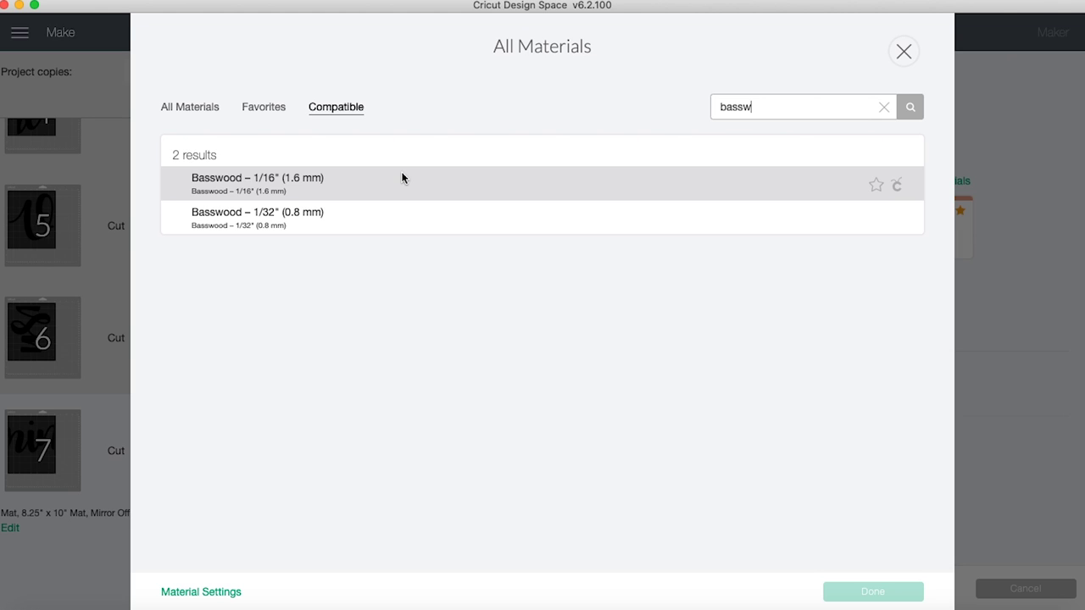
pyautogui.click(402, 177)
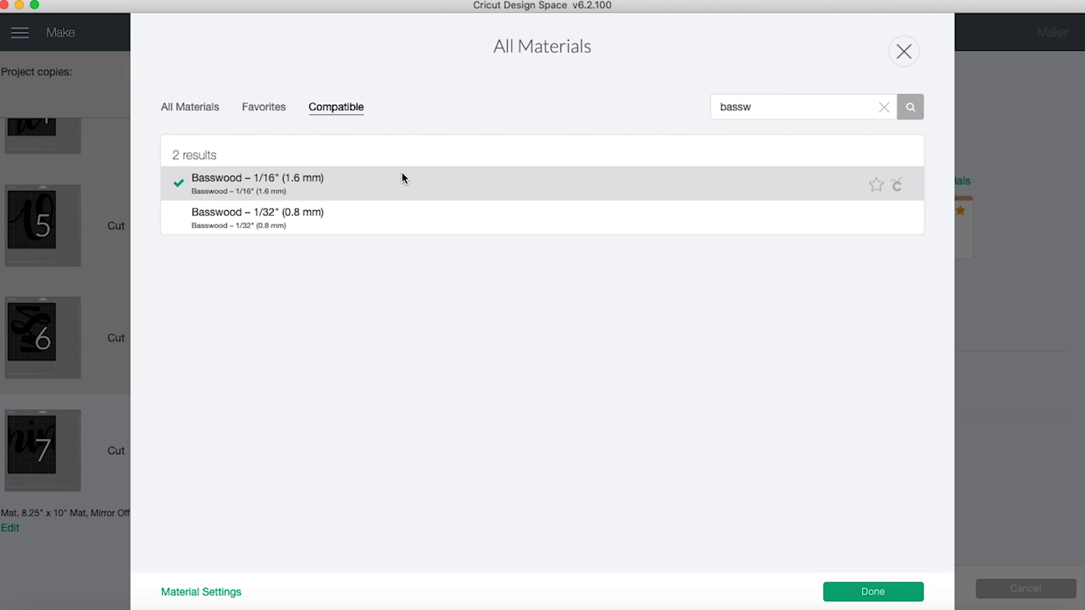
pyautogui.click(866, 590)
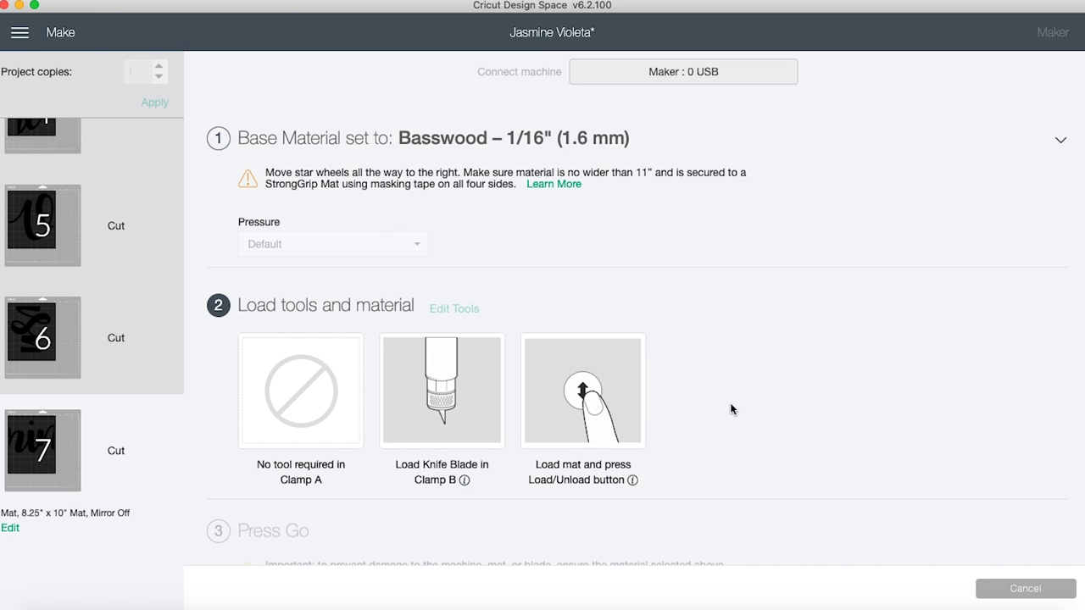